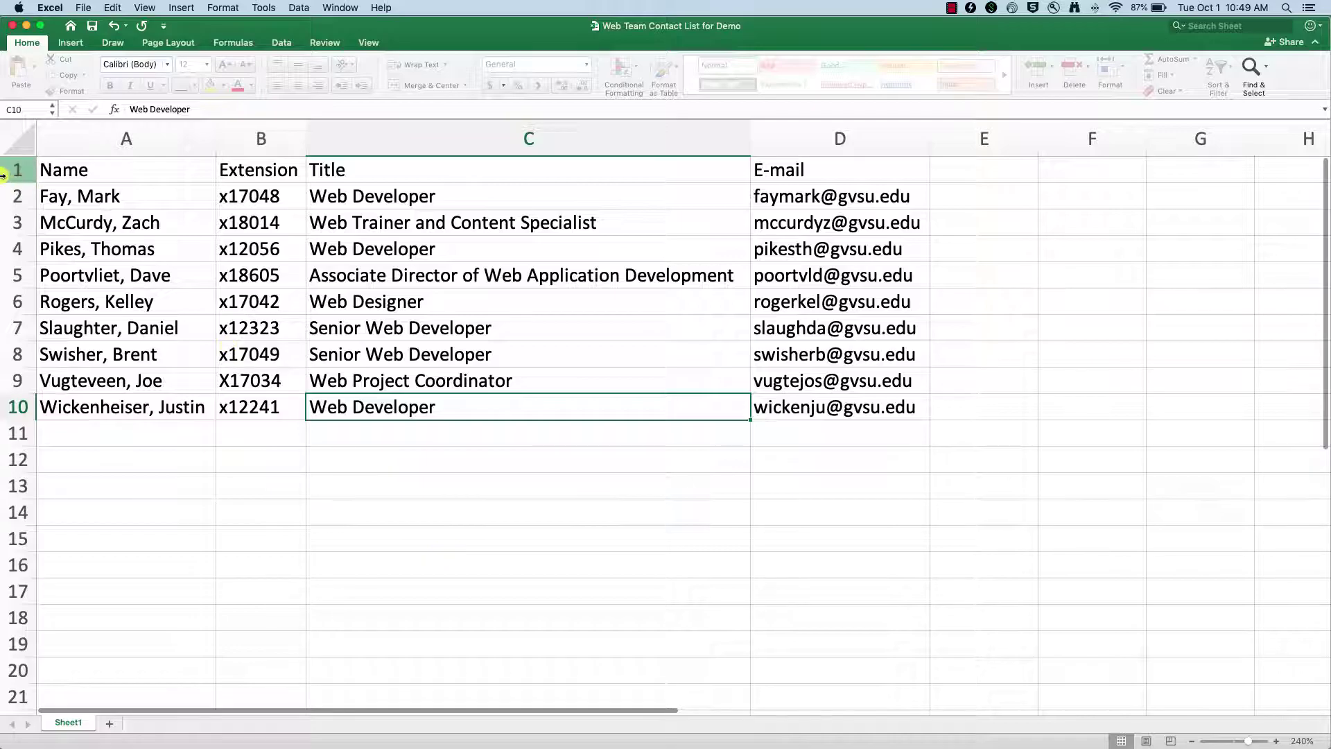
# - Minimize and move the Excel spreadsheet aside to uncover the CMS admin in the browser
pyautogui.click(27, 27)
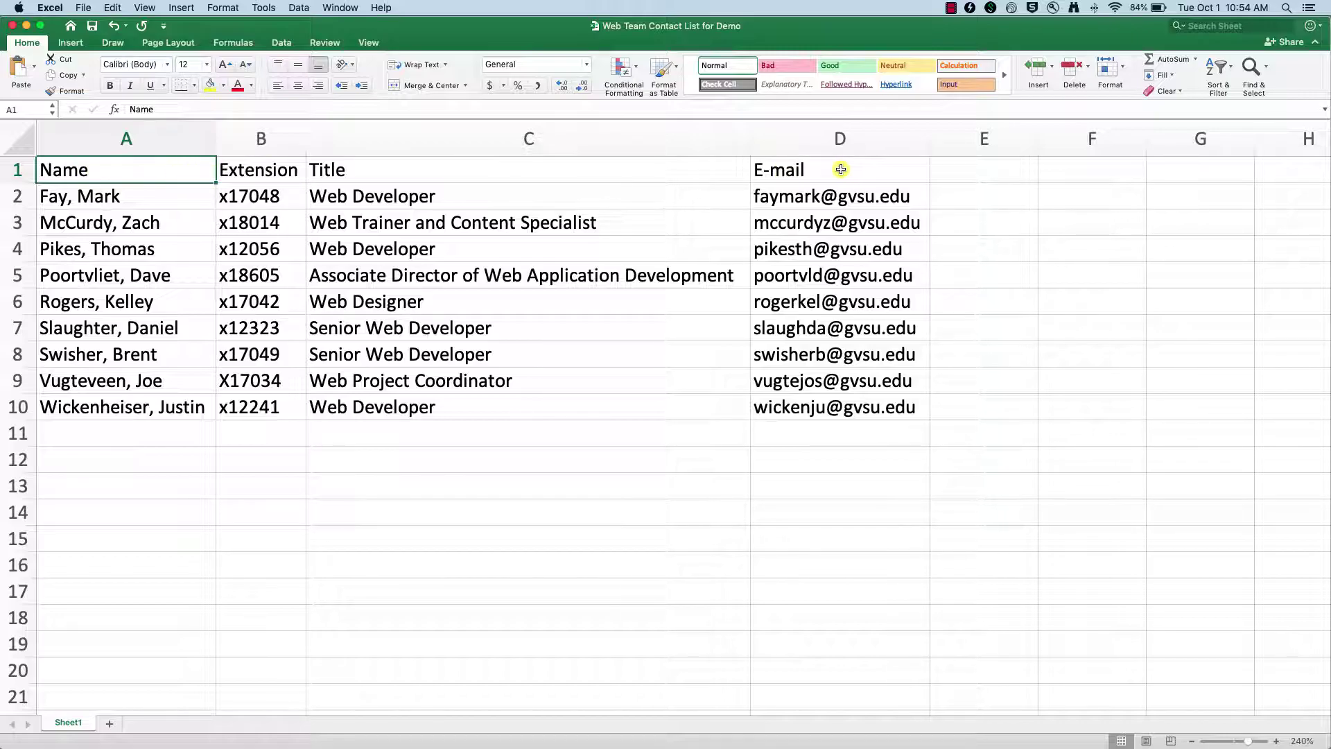
pyautogui.click(26, 28)
pyautogui.moveTo(512, 26); pyautogui.dragTo(569, 395)
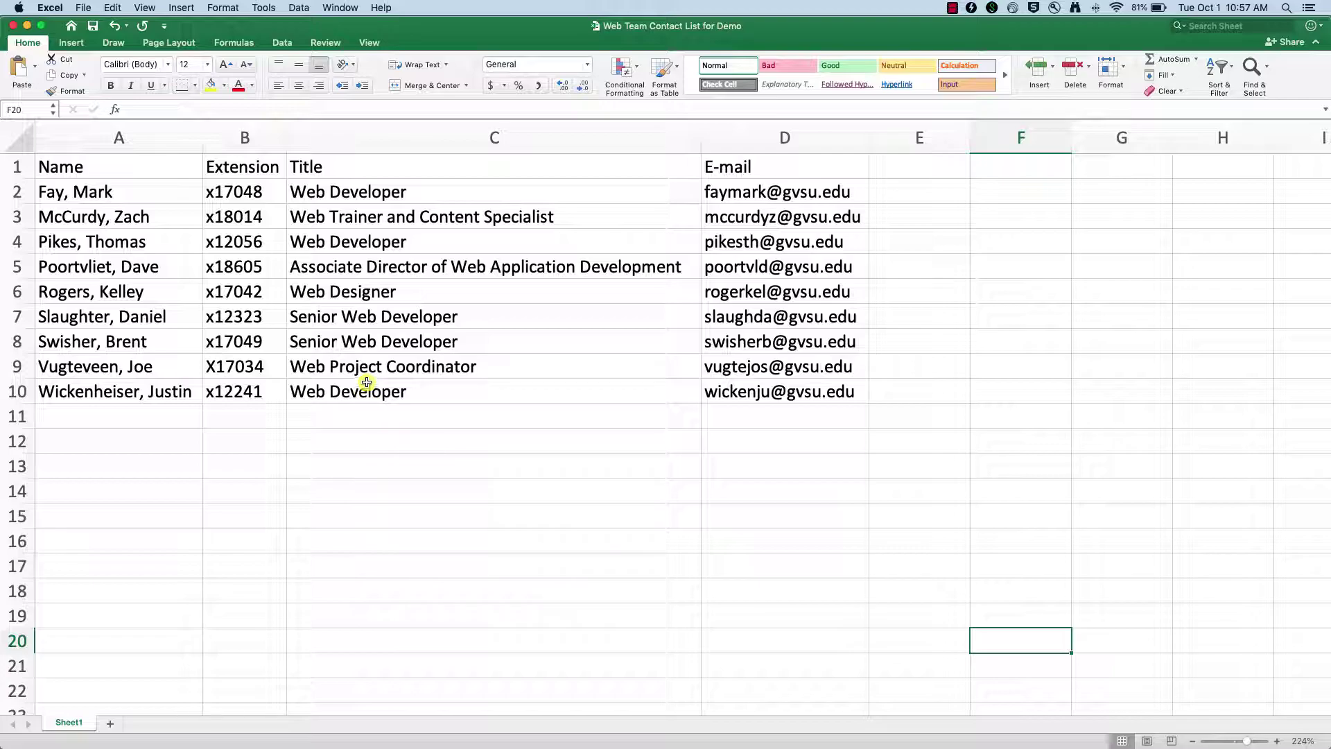
pyautogui.click(27, 29)
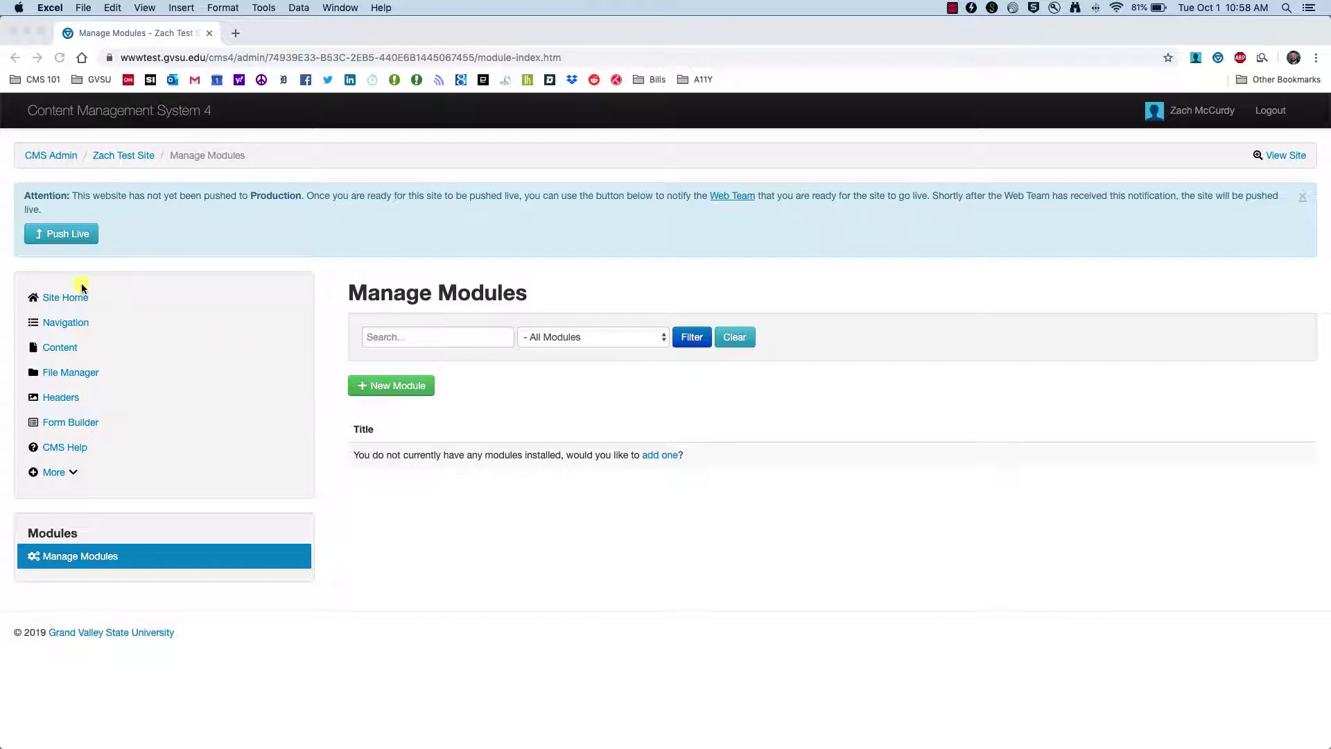
# - Go from Content to Manage Modules and begin a new module
pyautogui.click(60, 353)
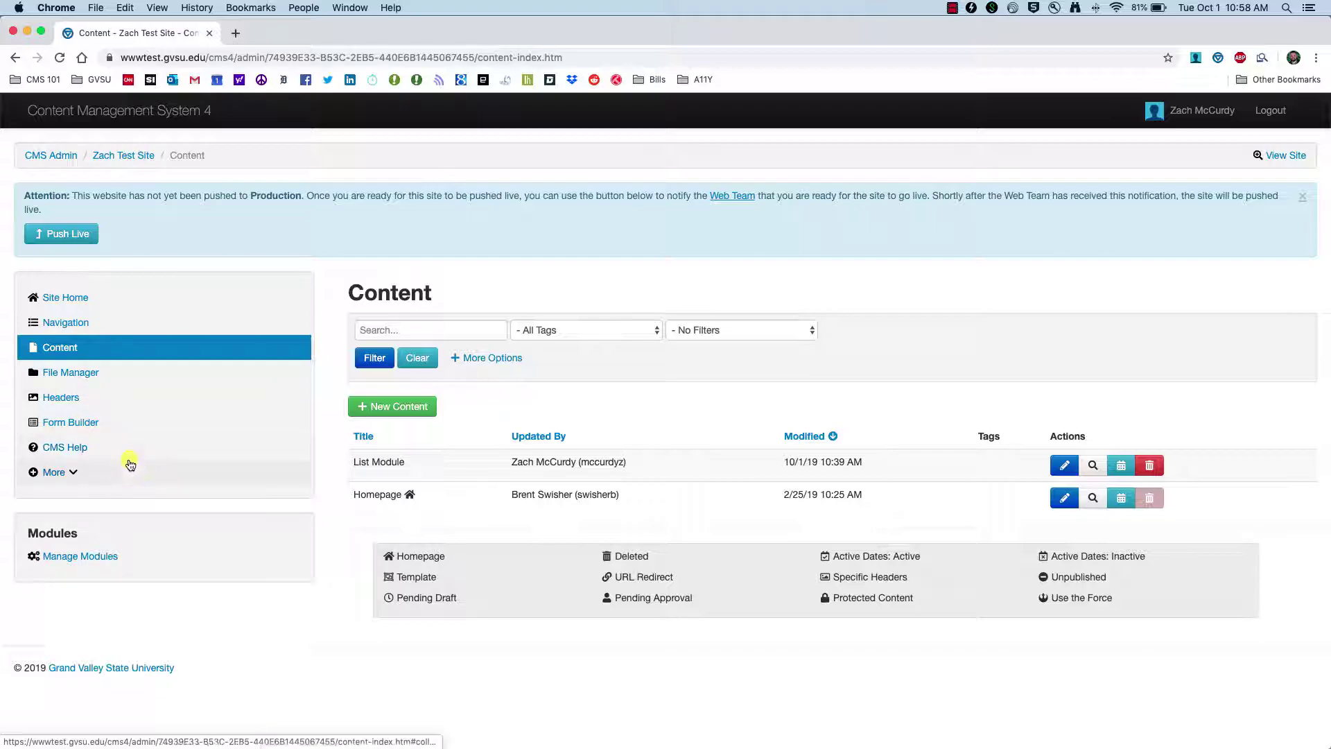
pyautogui.click(89, 558)
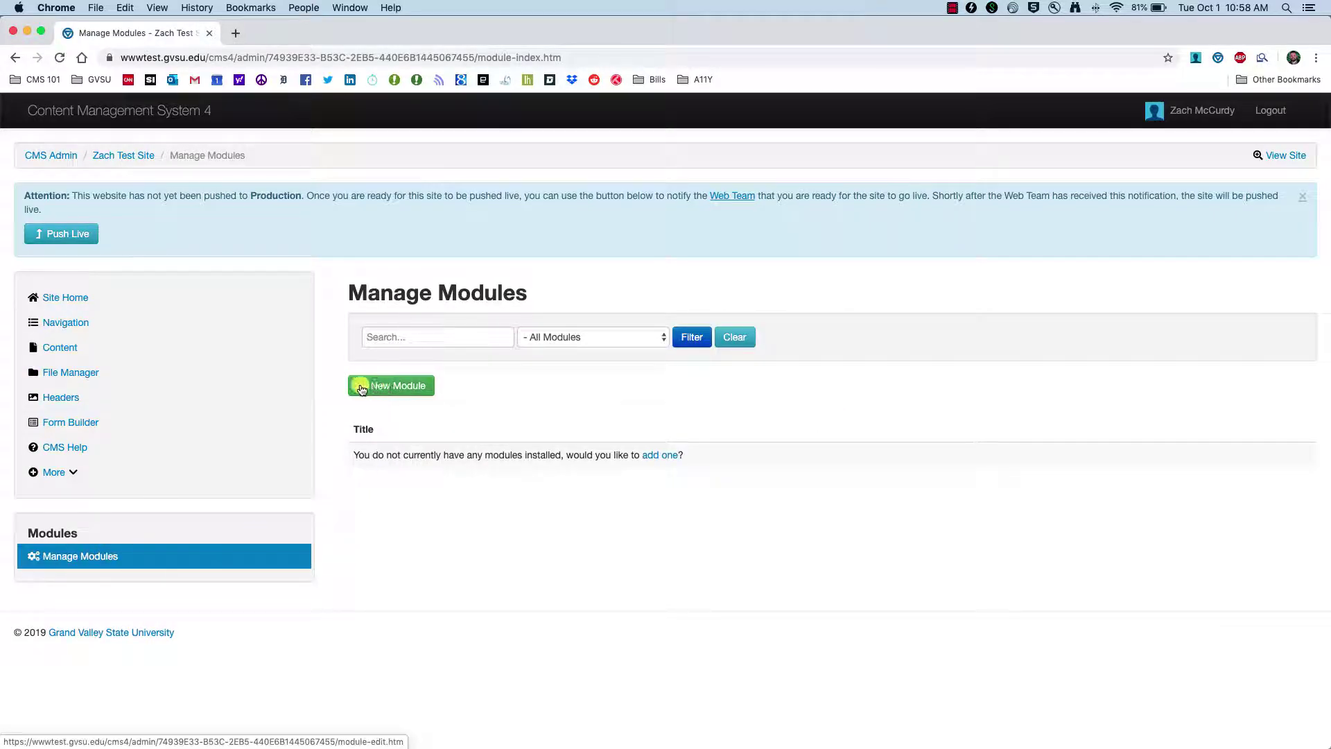
pyautogui.click(373, 386)
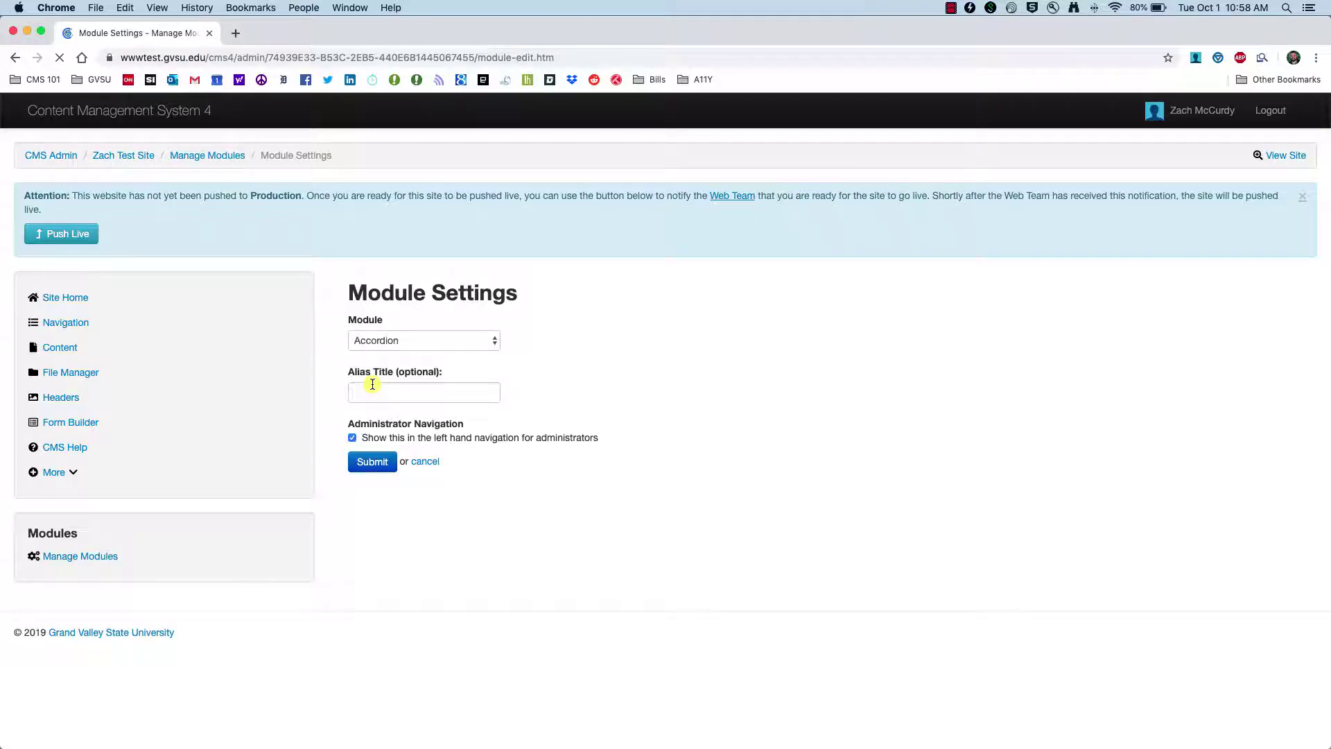
# - Pick Lists as the module type, enter the alias title, and submit the new module
pyautogui.click(491, 340)
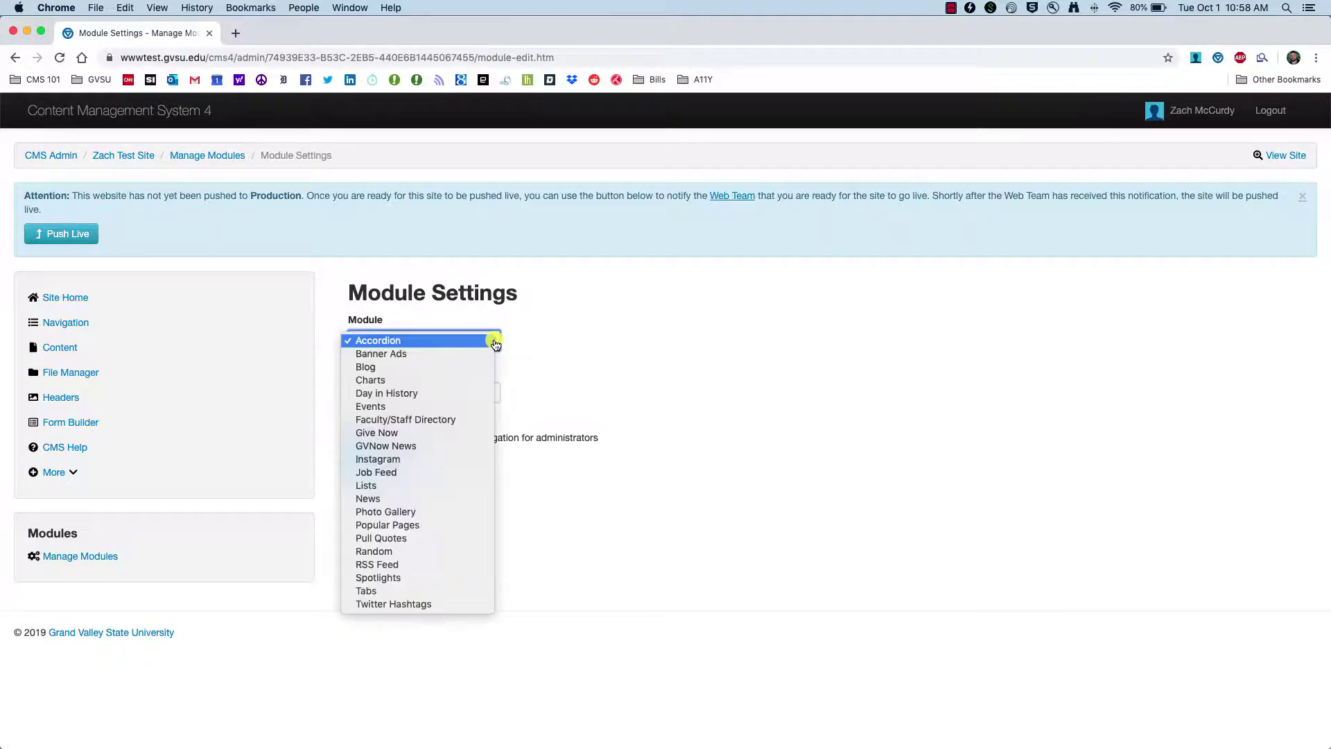
pyautogui.click(415, 486)
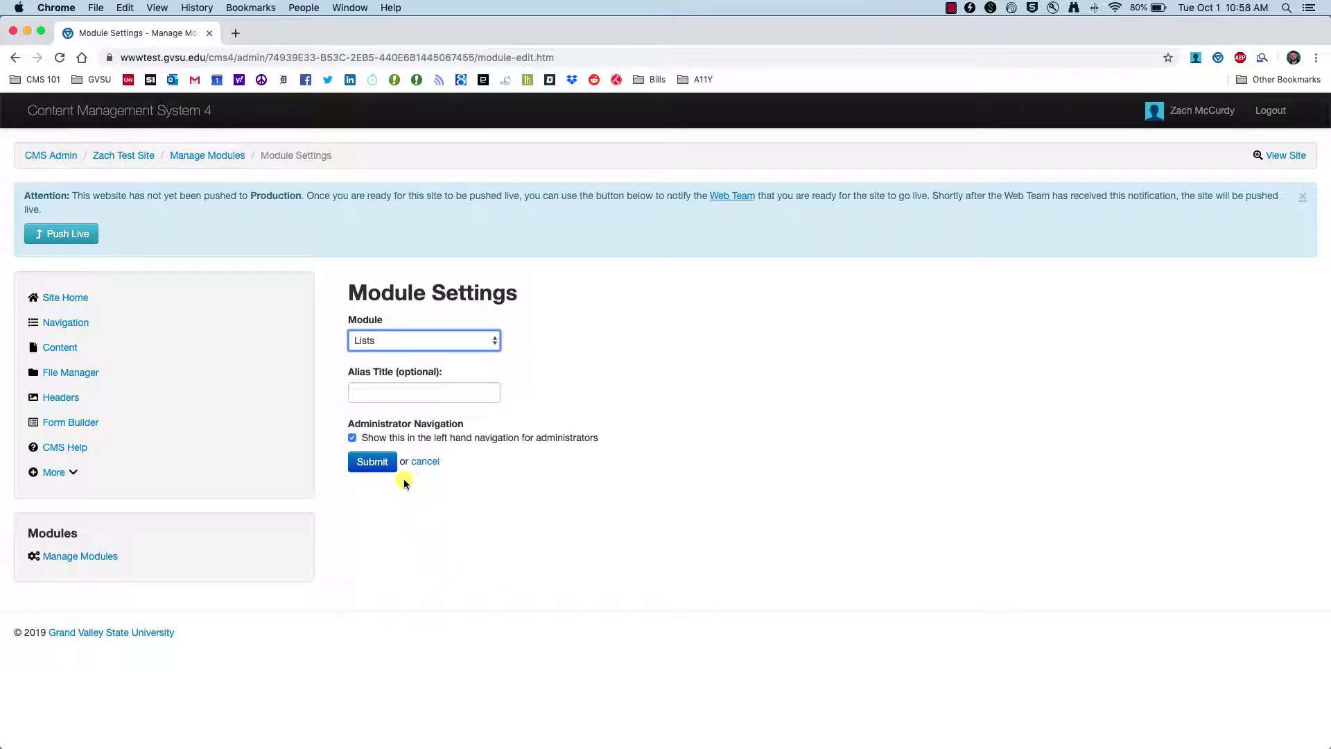
pyautogui.click(453, 392)
pyautogui.write("Zach's List")
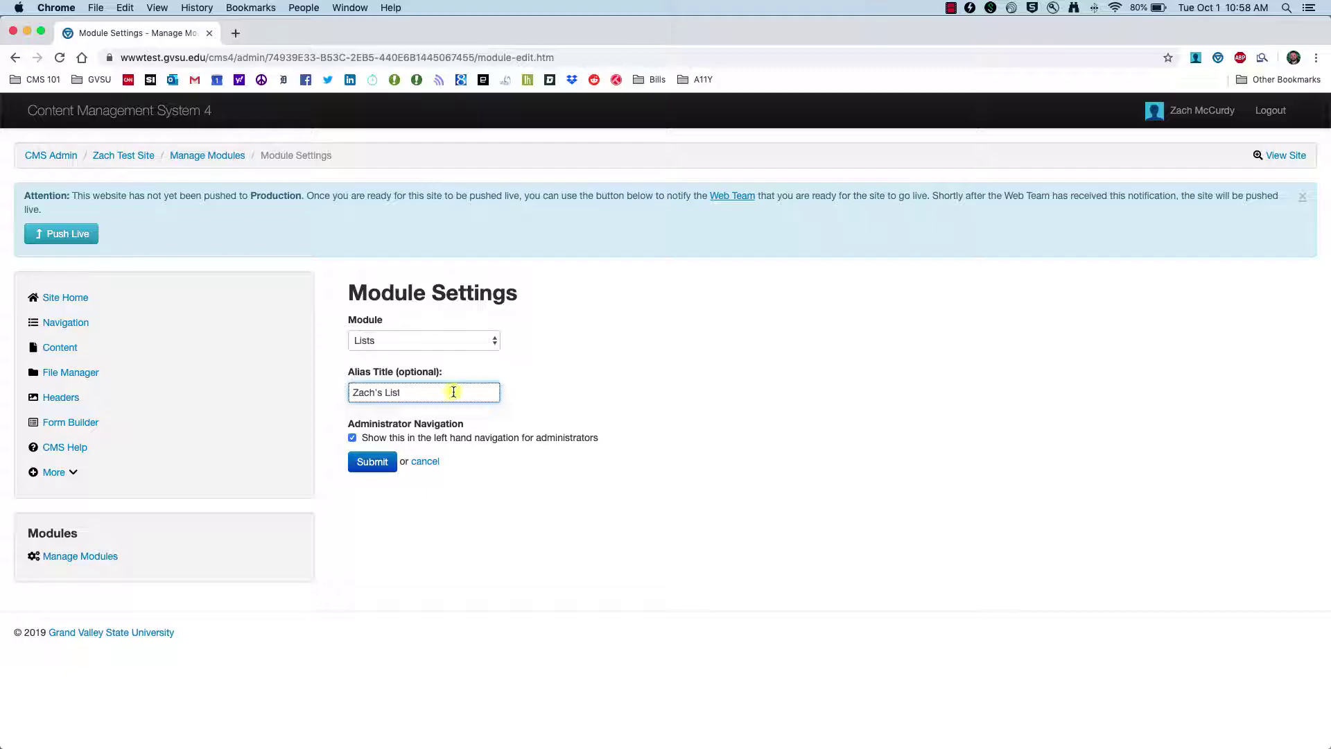
pyautogui.click(365, 461)
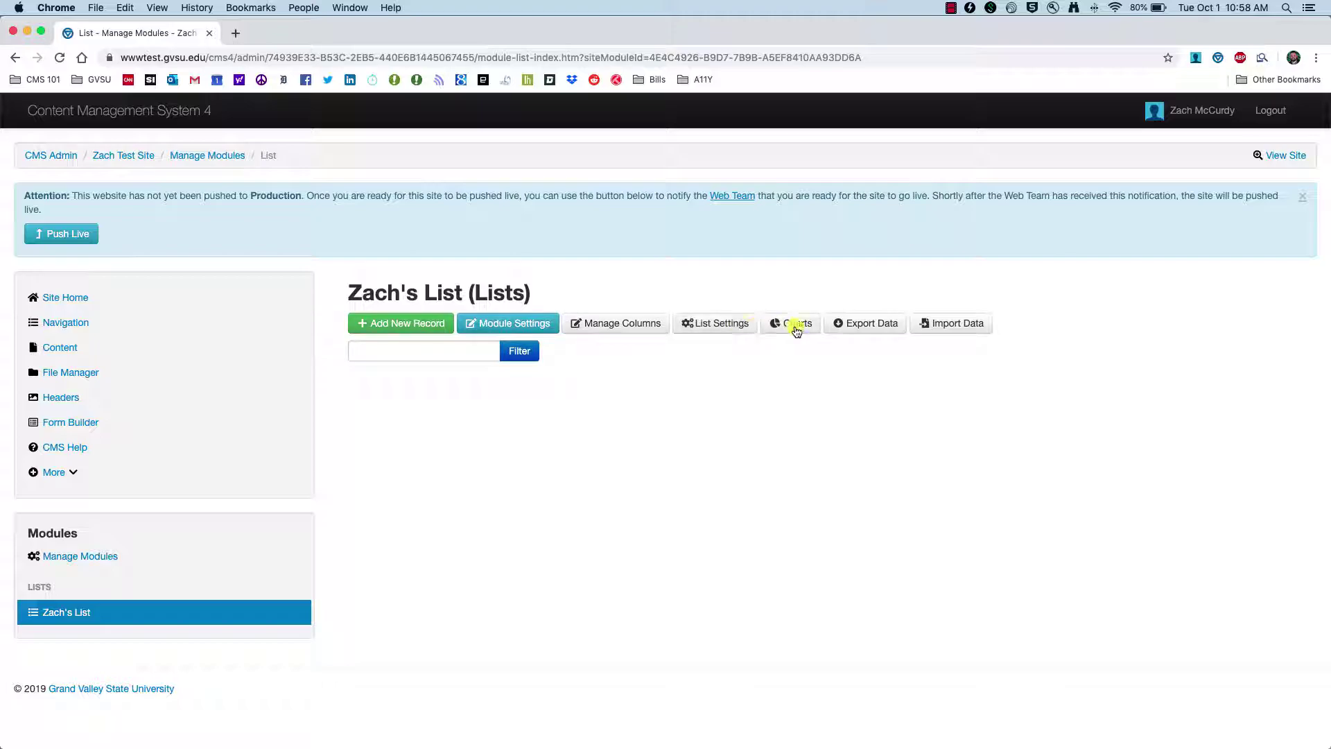
# - Start a list import and upload the Web Team Contact List for Demo workbook
pyautogui.click(957, 332)
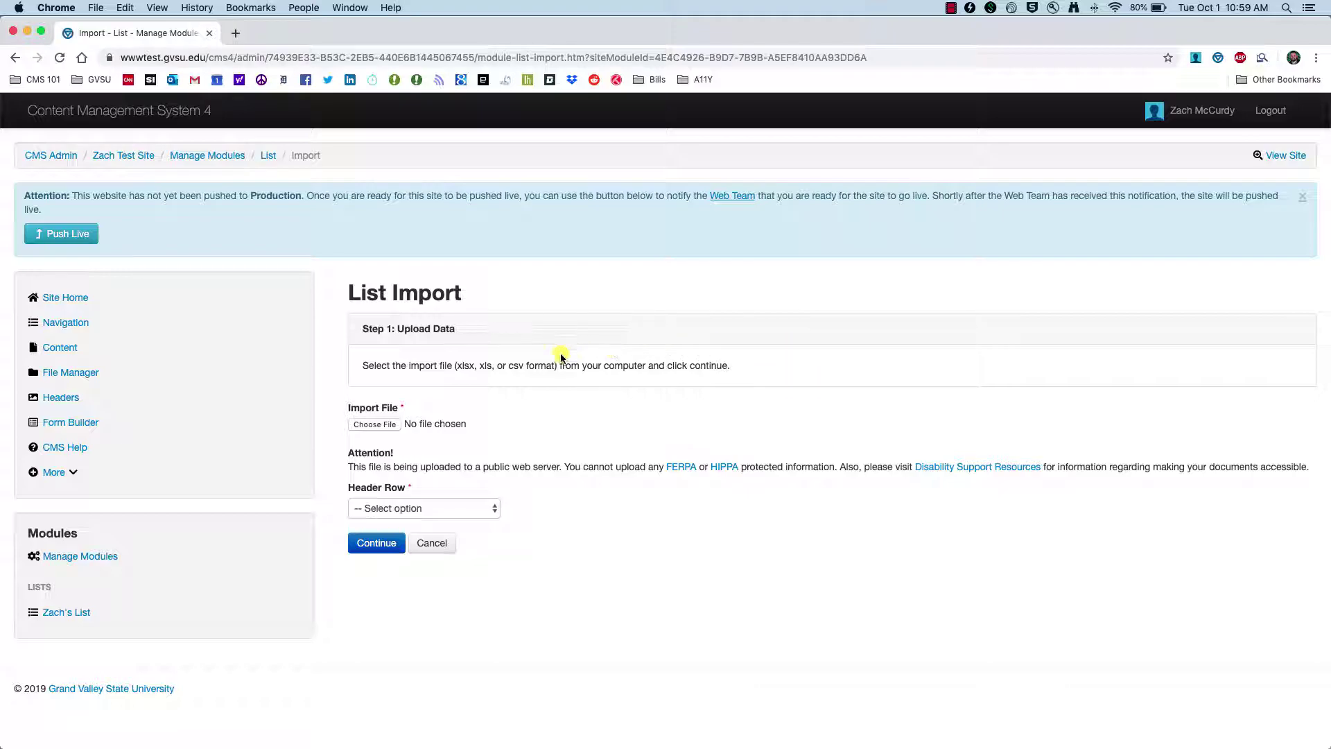
pyautogui.click(376, 424)
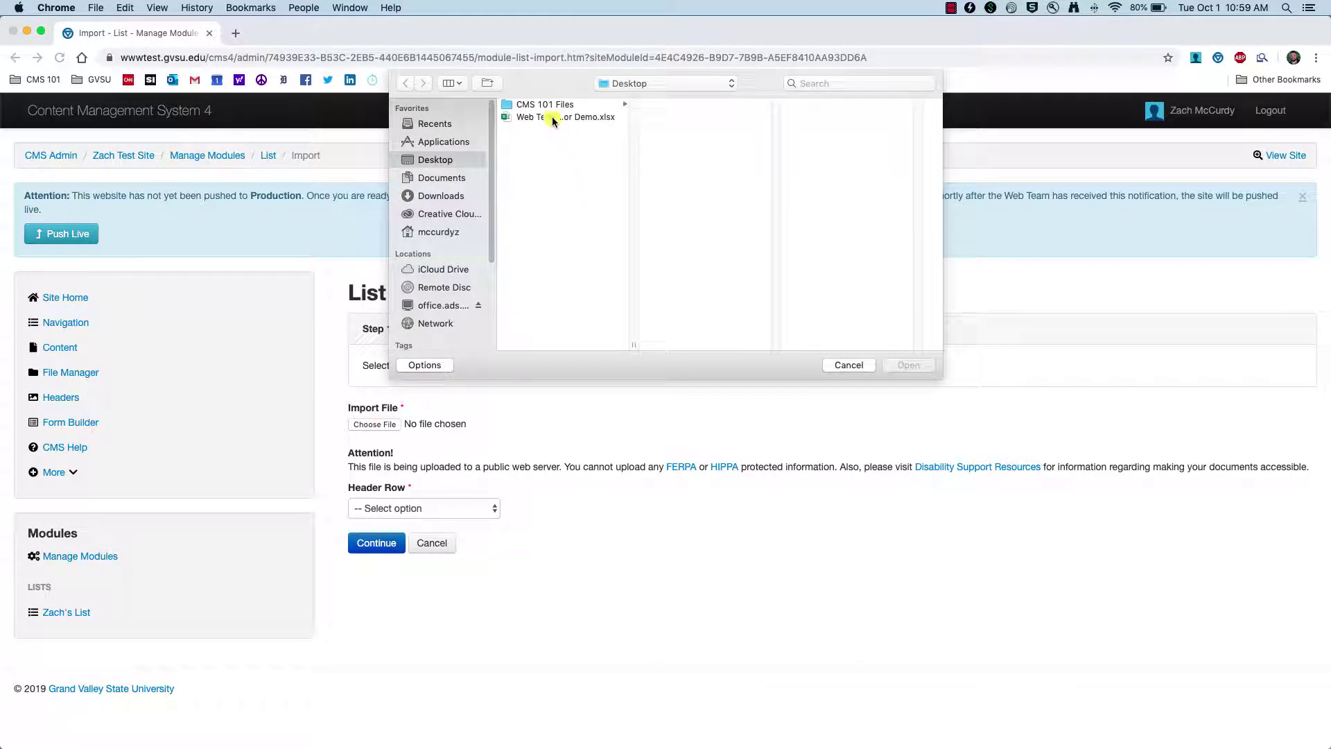
pyautogui.click(552, 116)
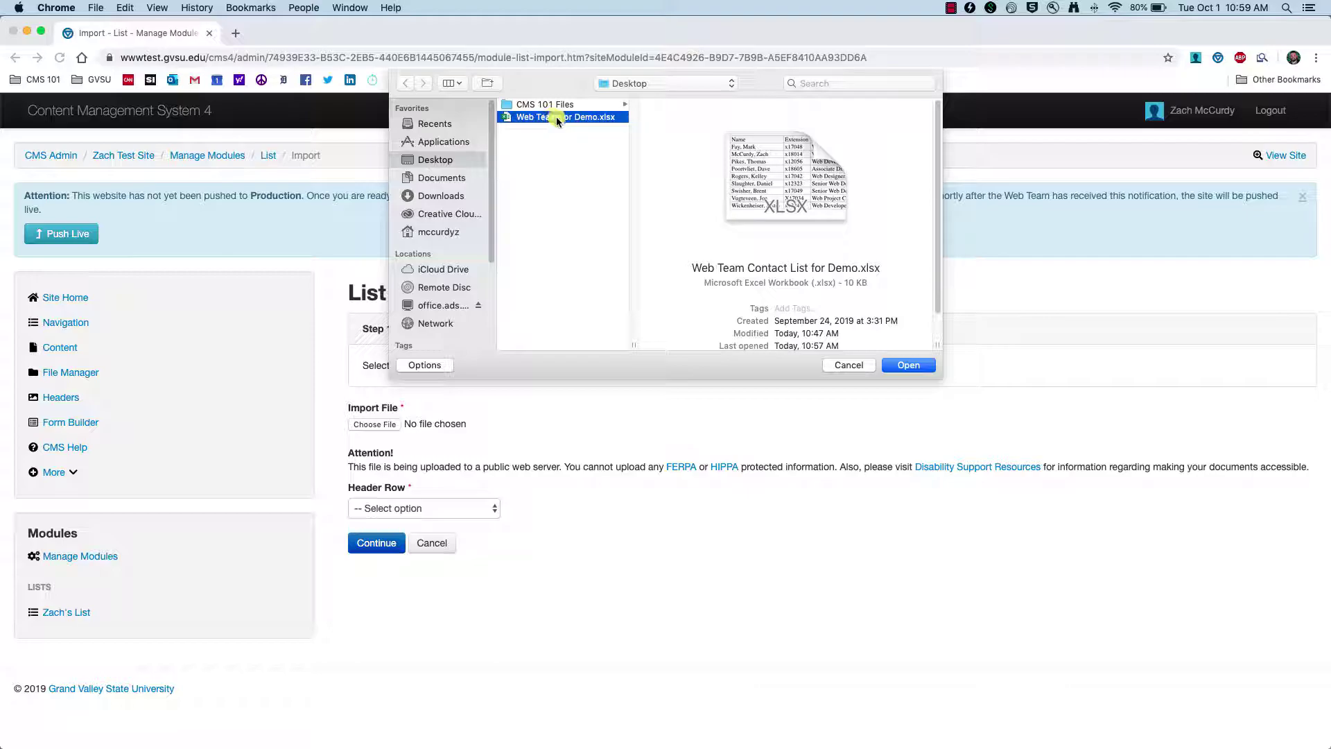
pyautogui.click(914, 365)
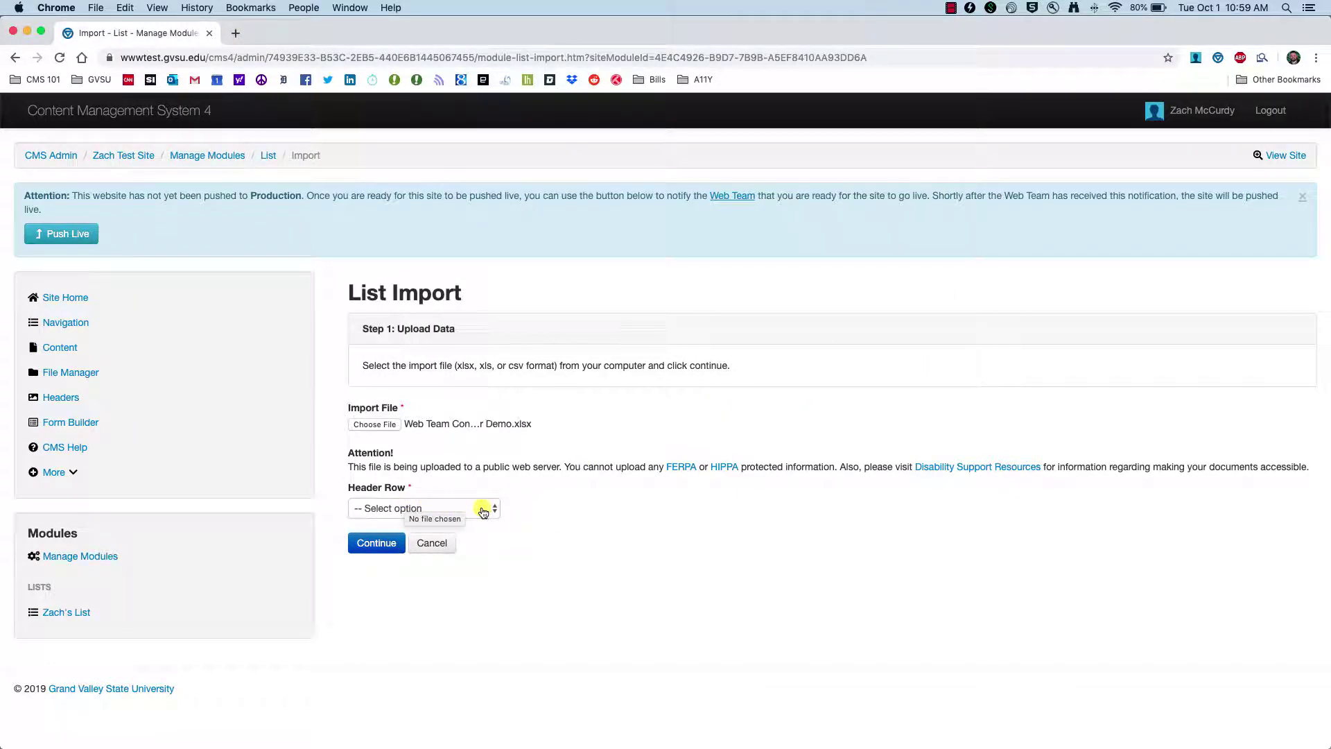
# - Set Header Row to Yes and continue to column mapping
pyautogui.click(496, 511)
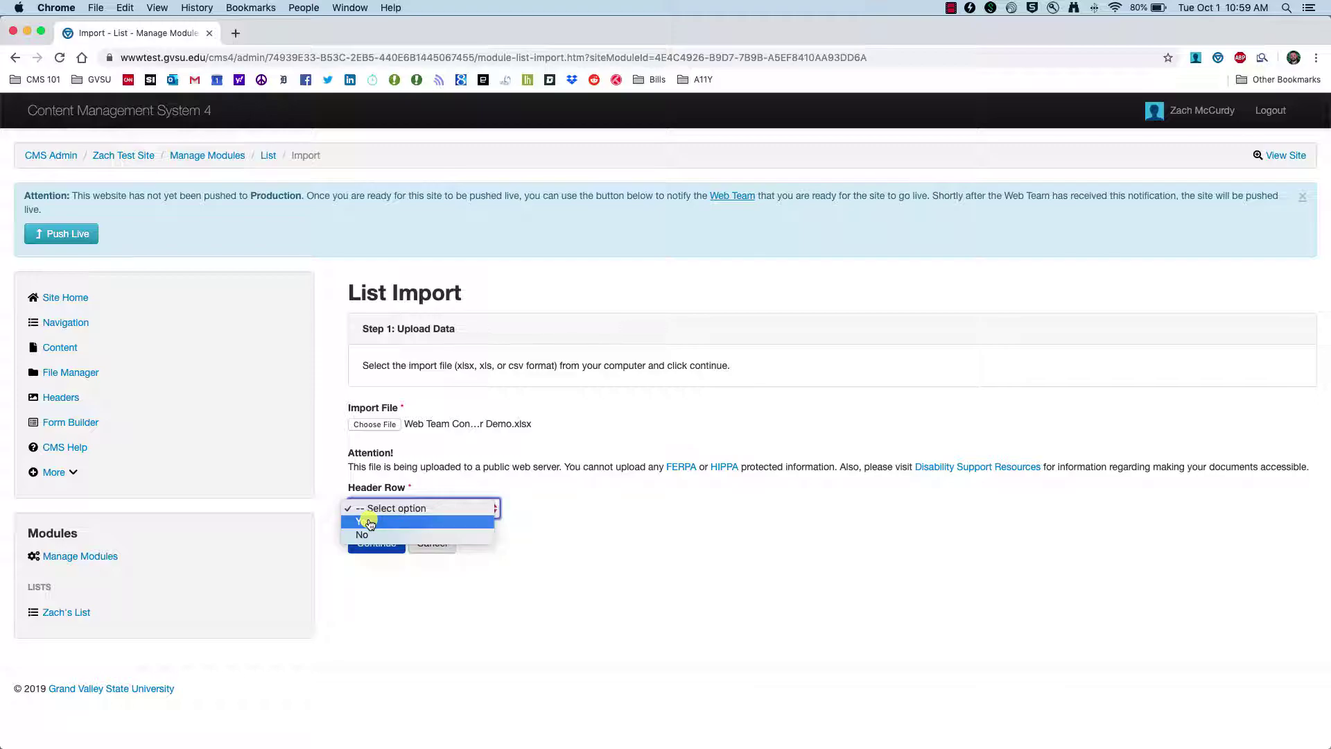
pyautogui.click(368, 521)
pyautogui.click(370, 548)
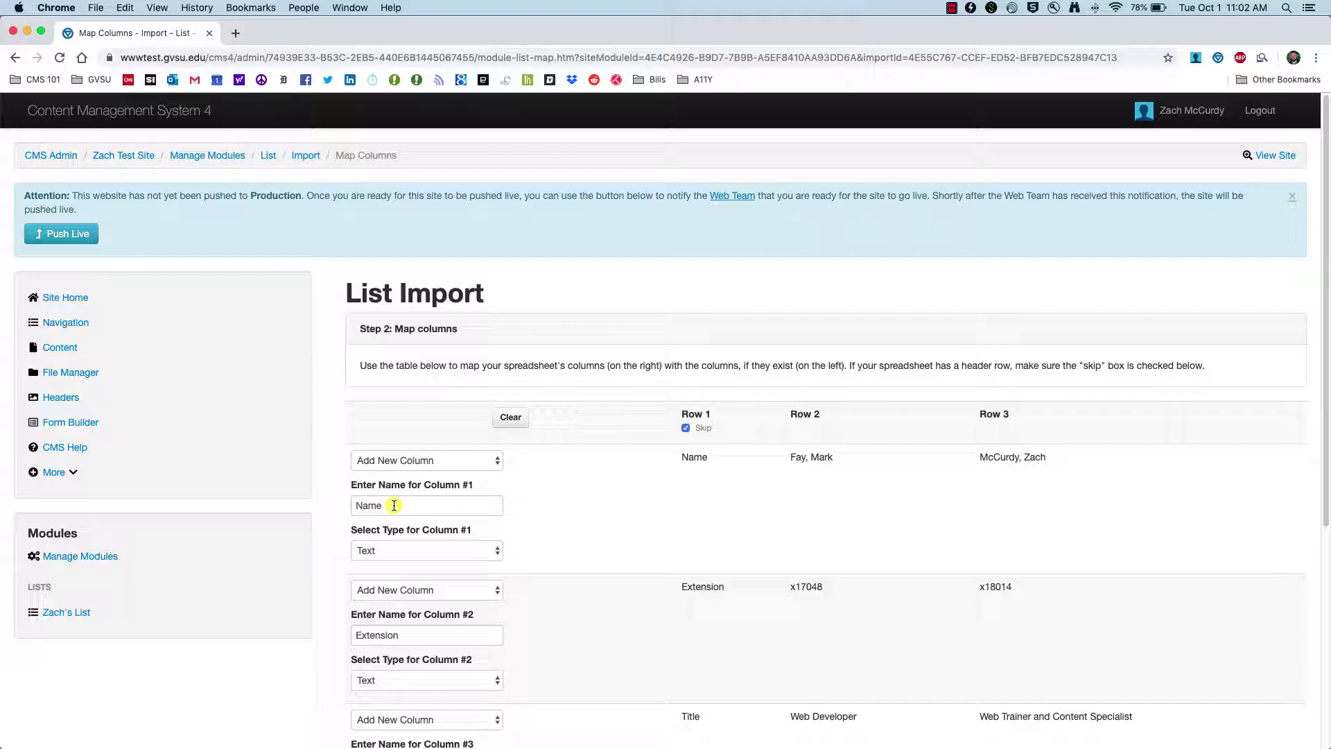
# - Rename the second column from 'Extensions' to 'Extension'
pyautogui.scroll(-1, 395, 505)
pyautogui.click(415, 613)
pyautogui.click(412, 616)
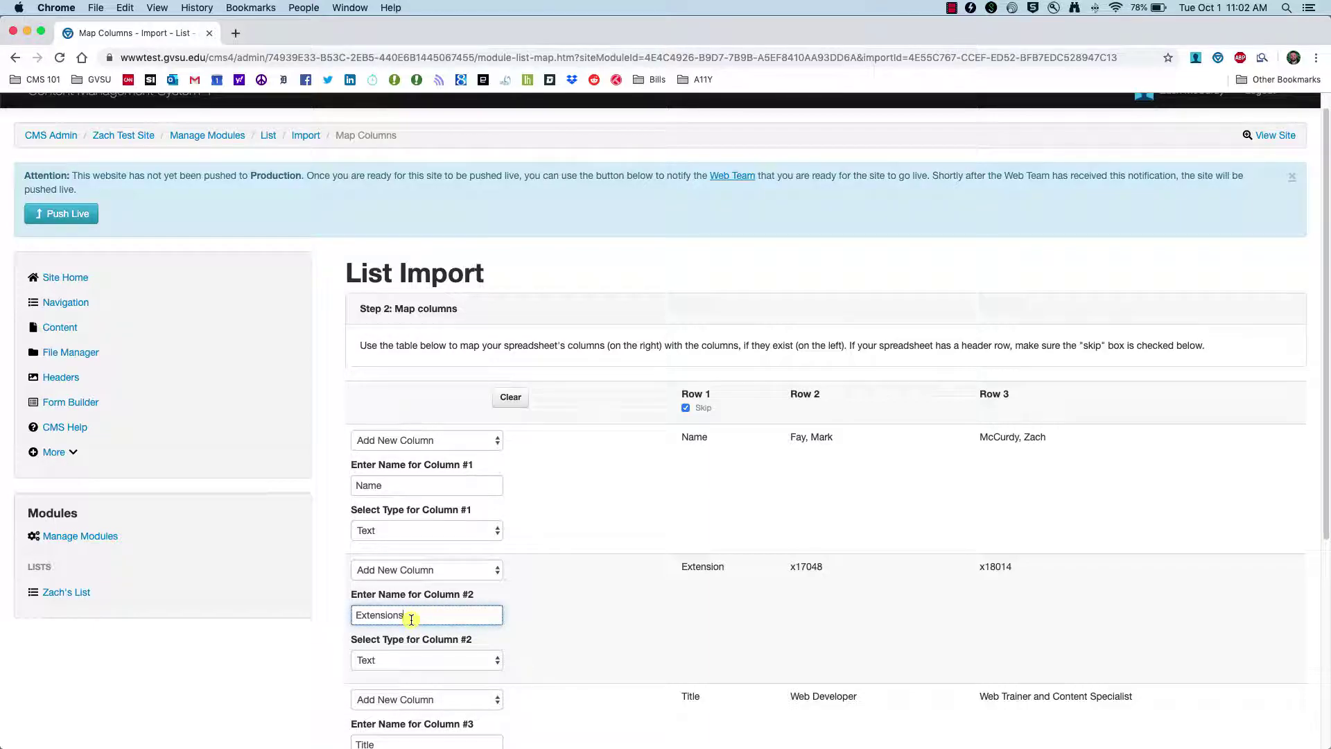
pyautogui.press('BackSpace')
pyautogui.scroll(1, 496, 501)
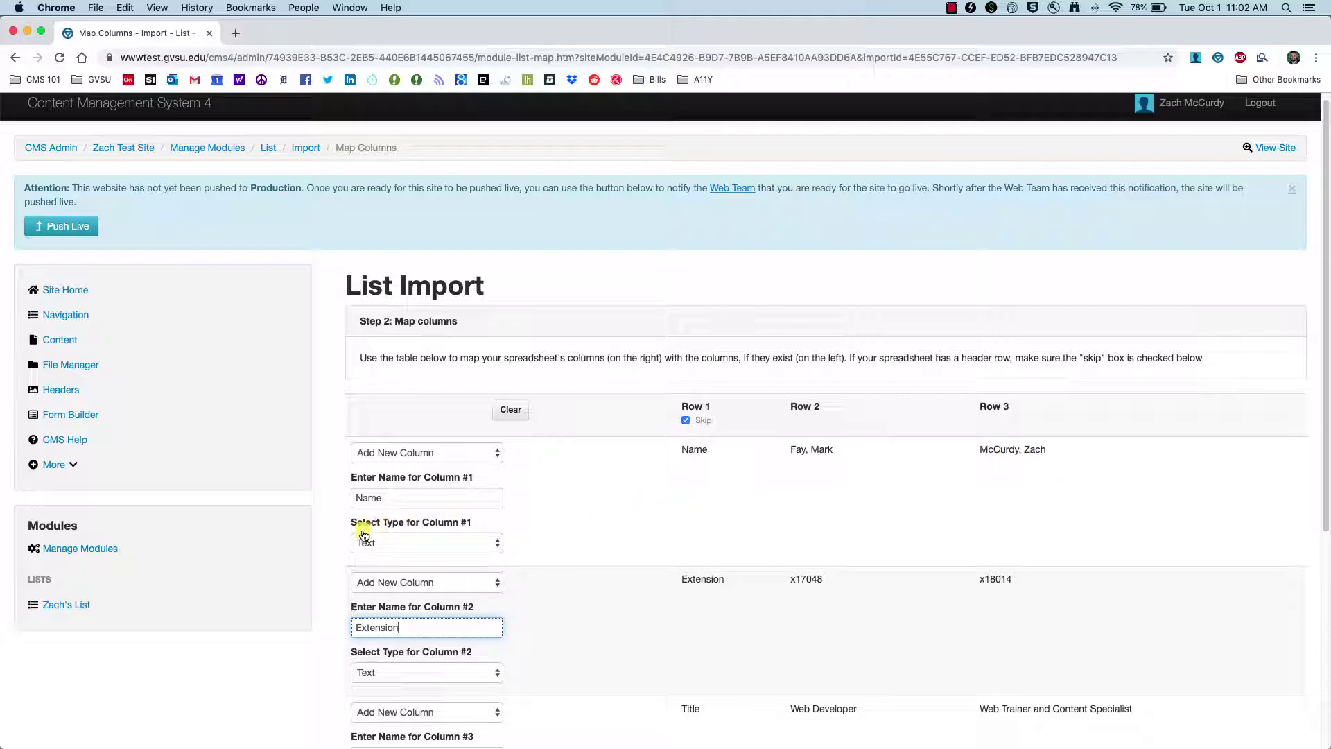
# - Keep Text as the Name column's data type
pyautogui.click(484, 542)
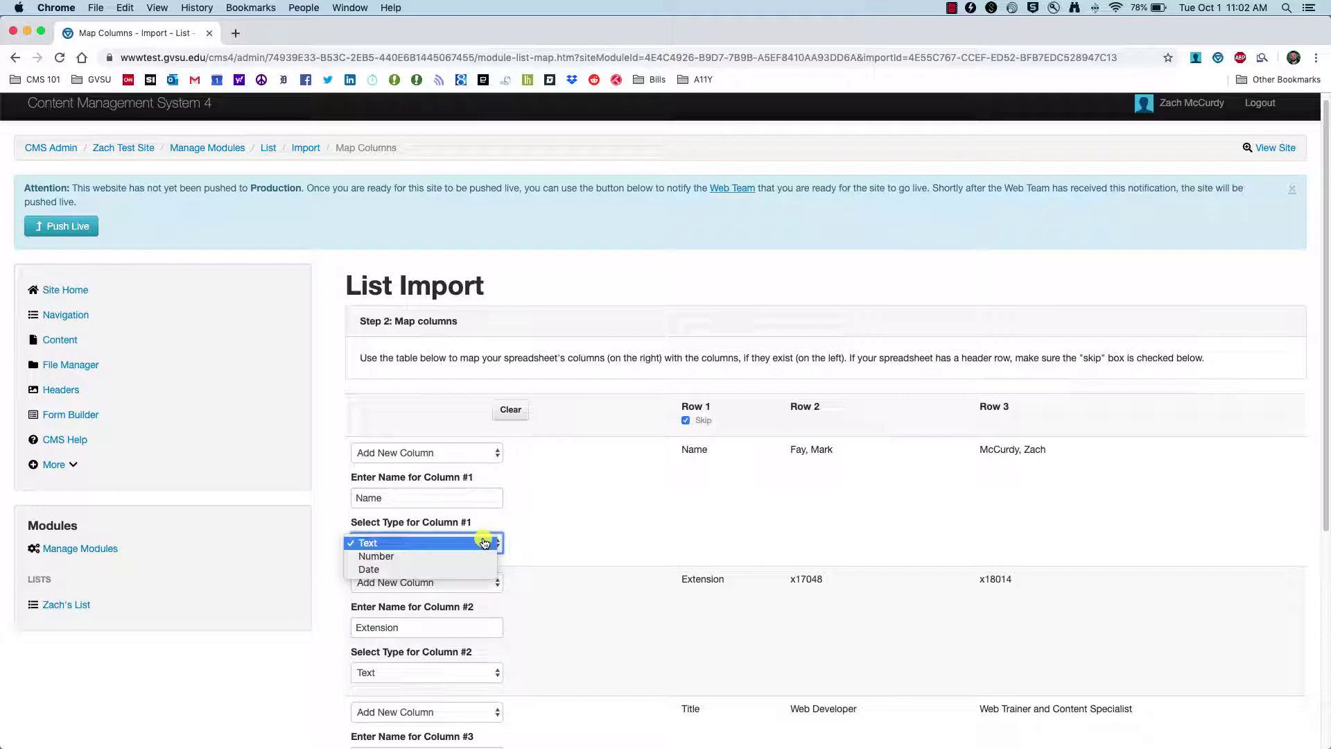
pyautogui.click(400, 543)
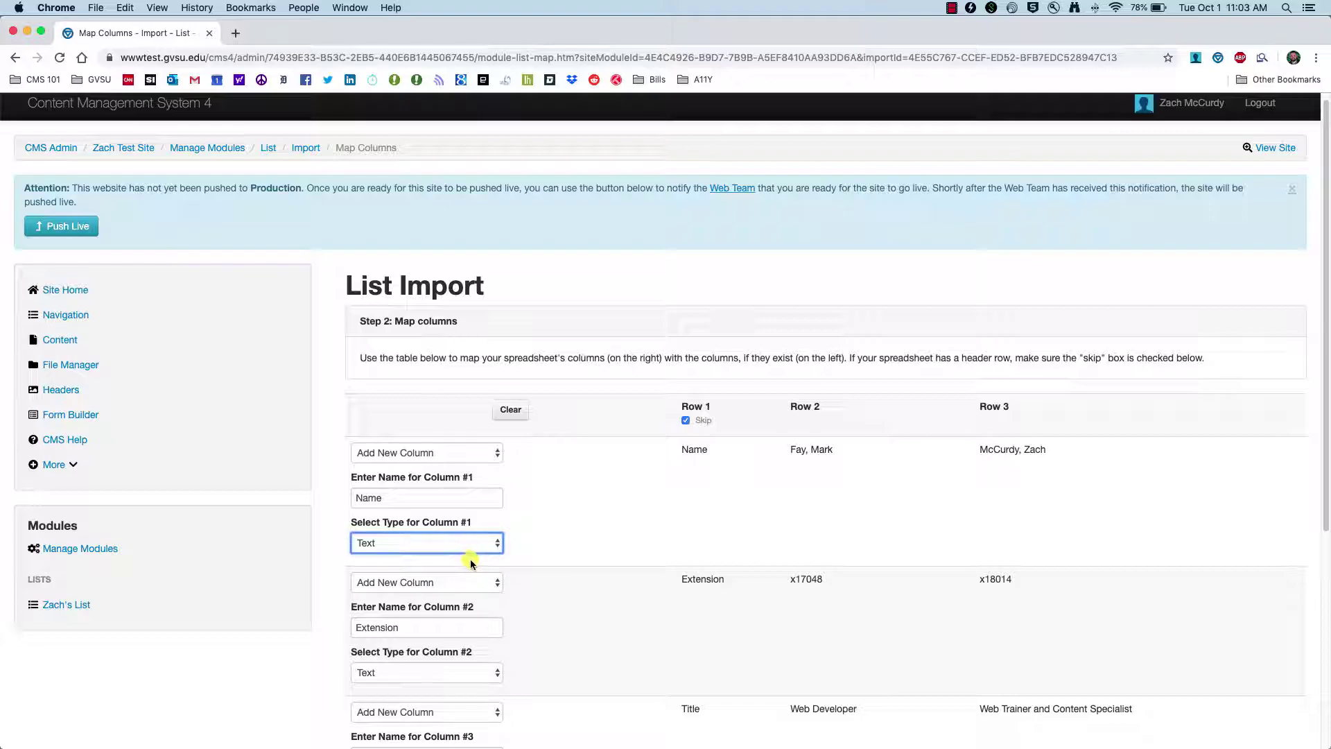
pyautogui.click(528, 557)
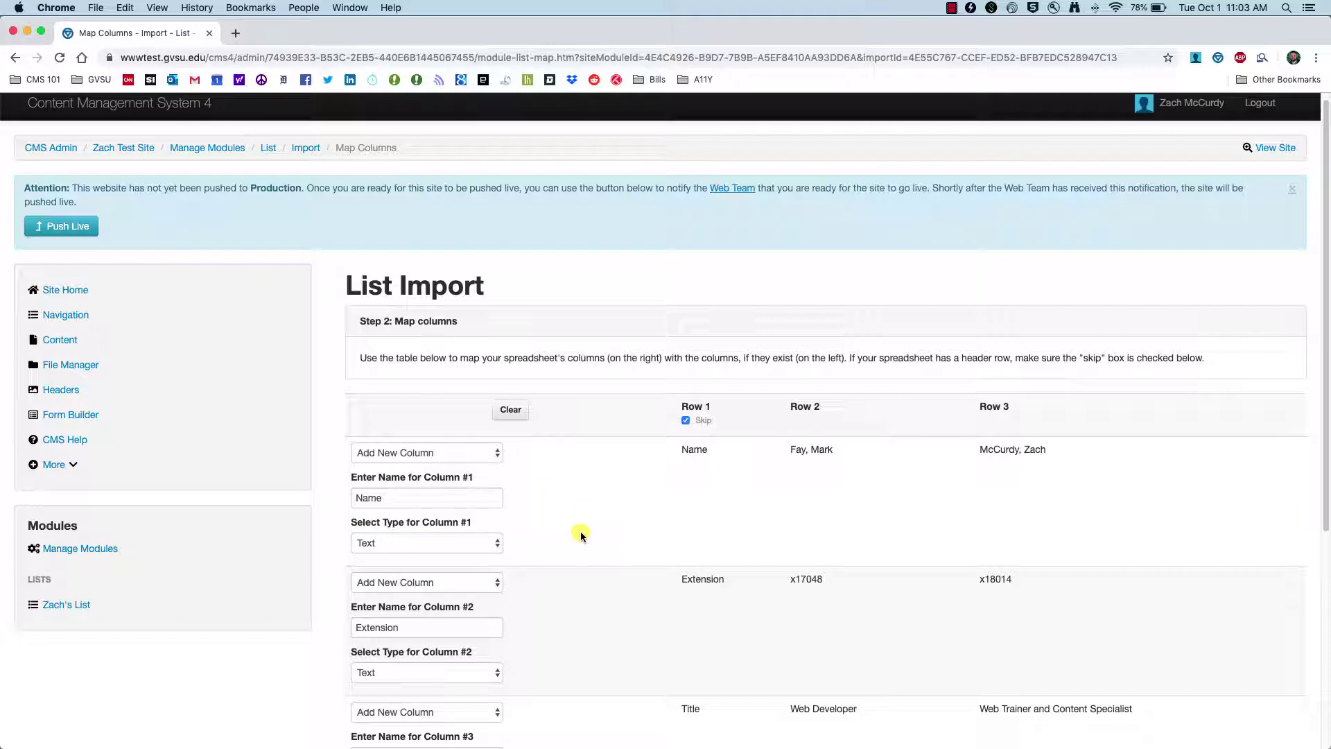
pyautogui.scroll(-5, 585, 531)
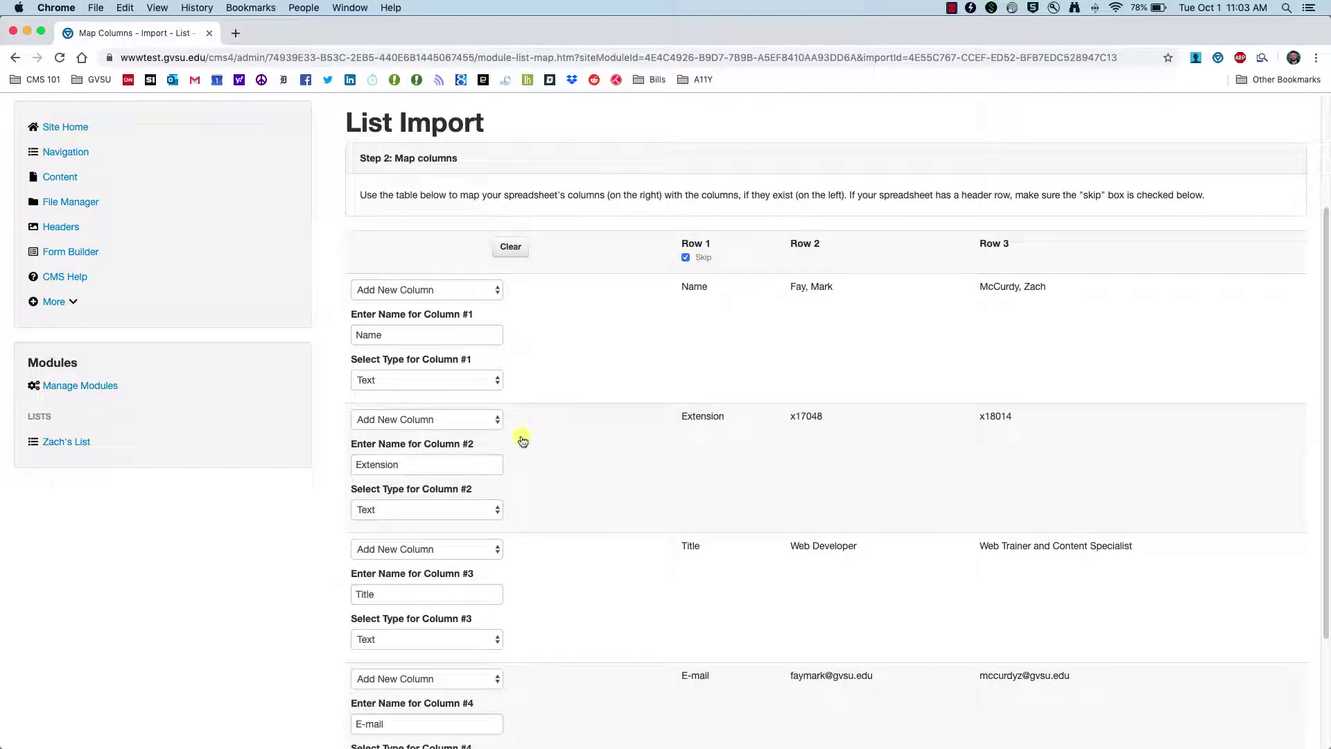
# - Make Extension a Number column, leave Title as Text, and import the rows
pyautogui.click(409, 465)
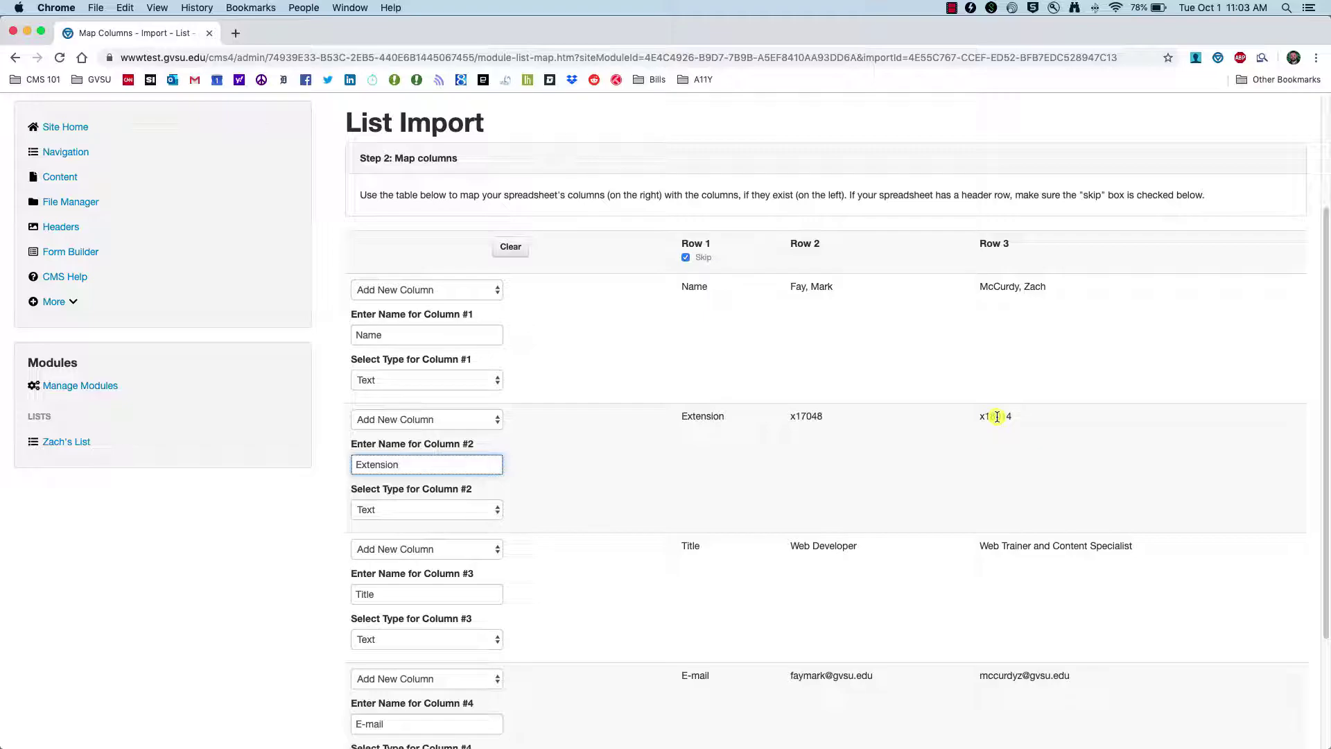
pyautogui.click(478, 512)
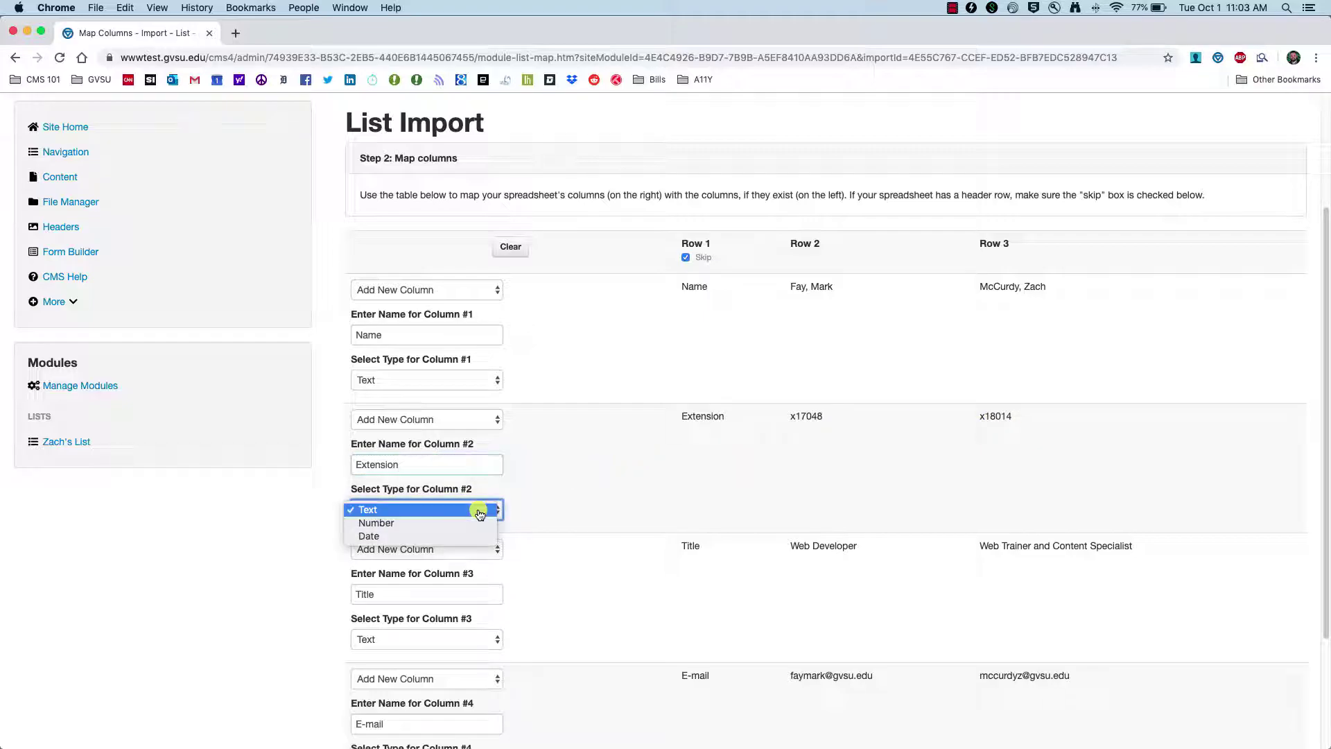
pyautogui.click(439, 523)
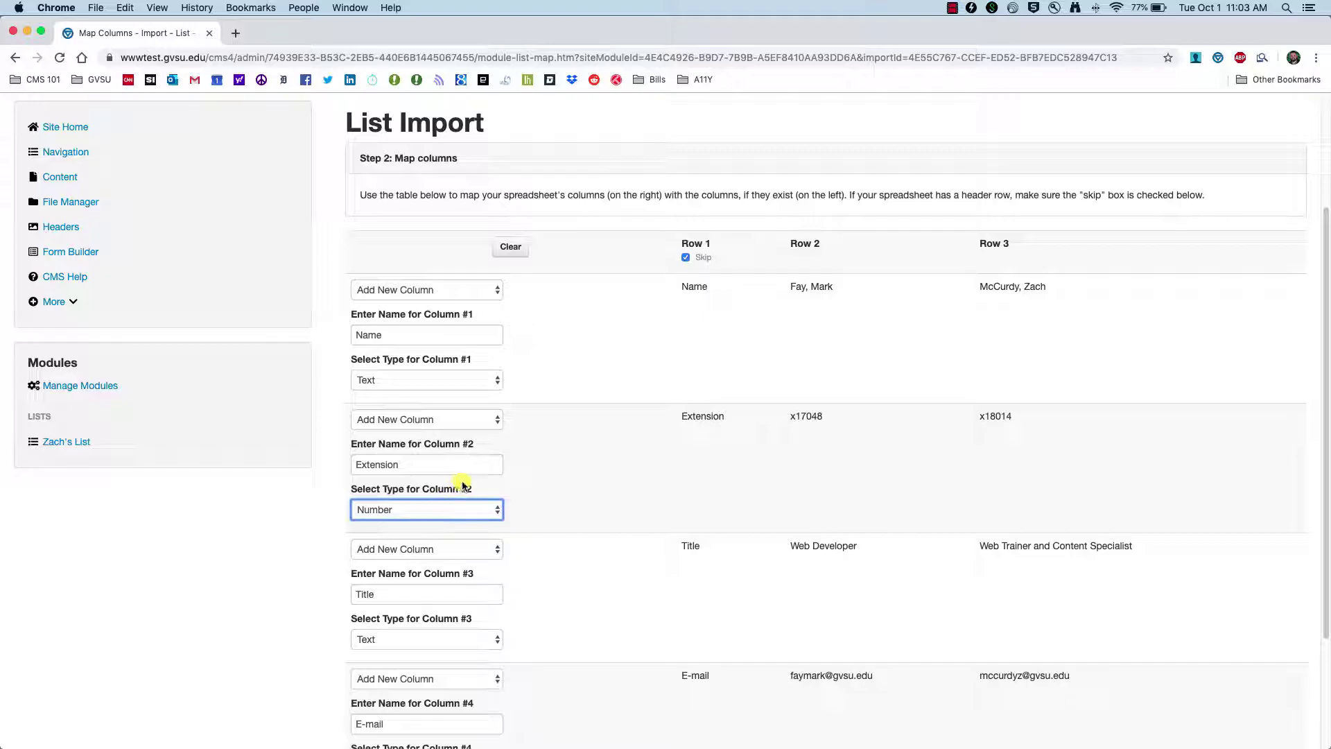
pyautogui.scroll(-3, 514, 475)
pyautogui.click(529, 481)
pyautogui.click(413, 486)
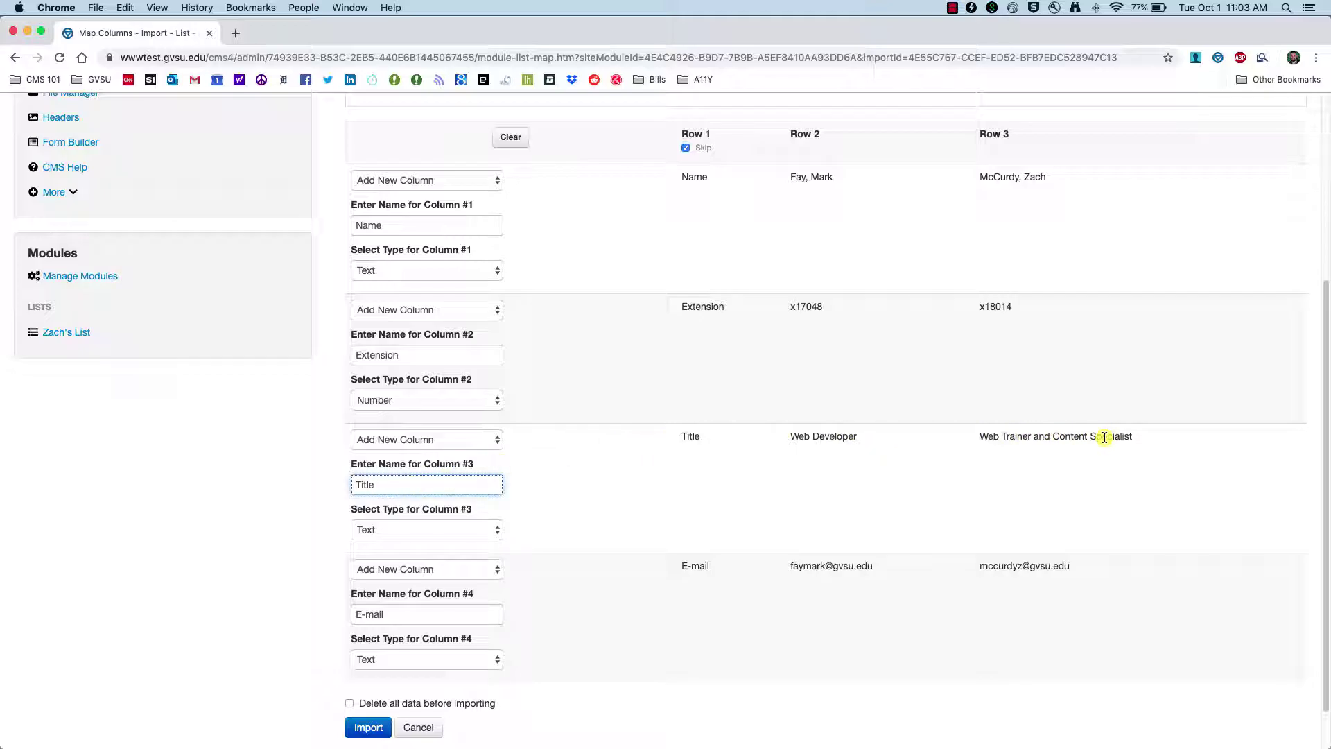
pyautogui.scroll(-2, 484, 606)
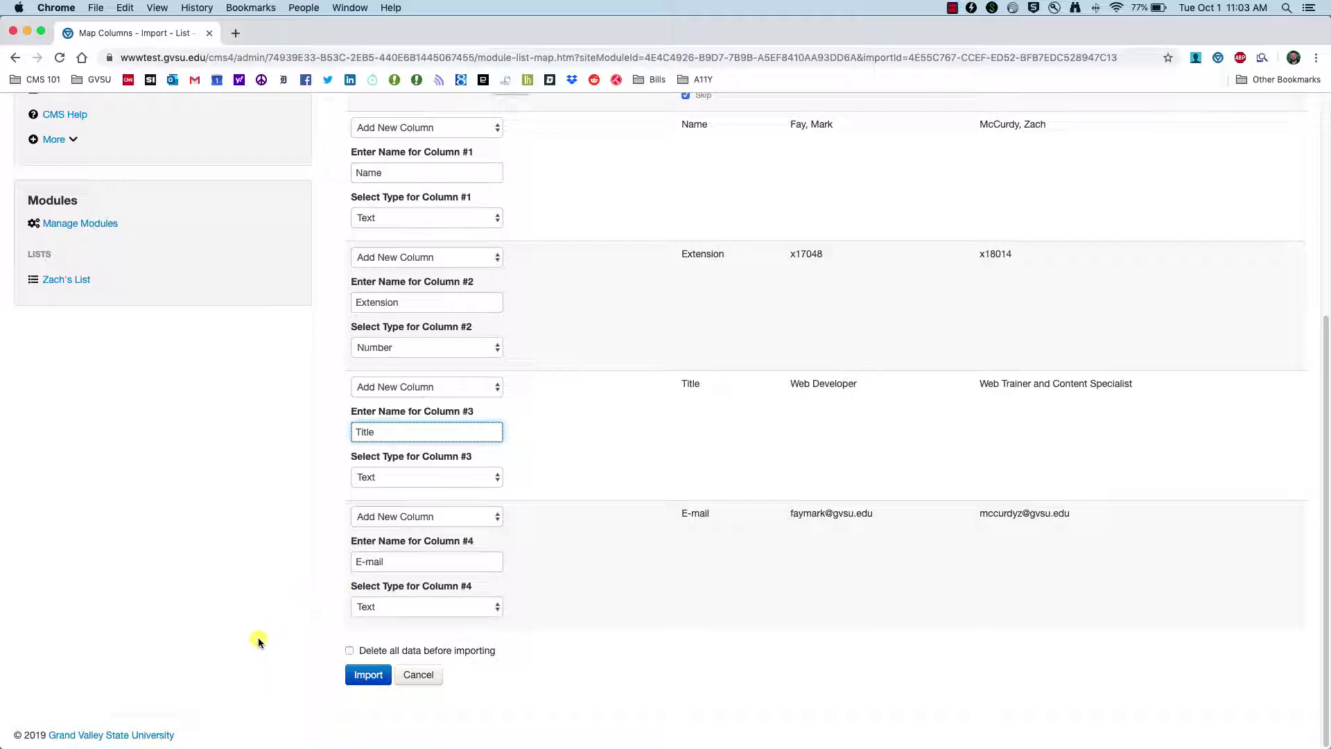
pyautogui.click(366, 675)
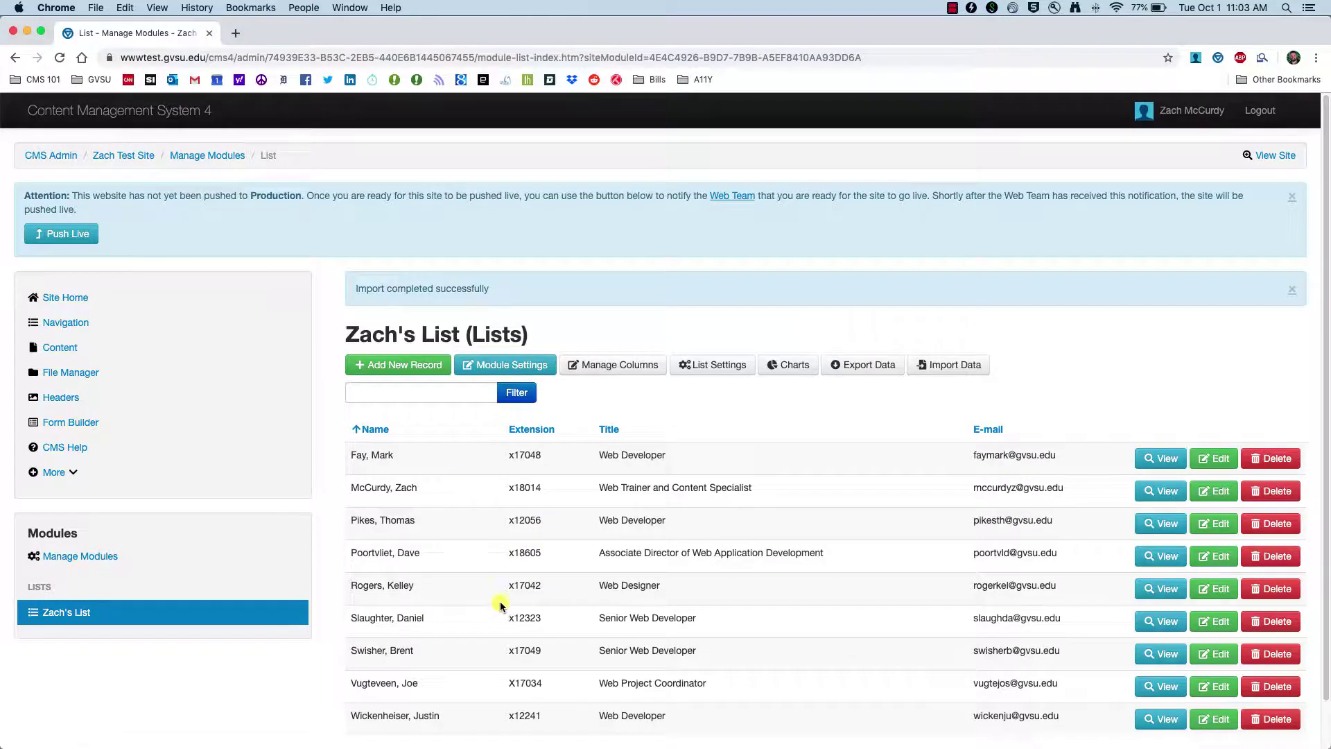
# - Switch from Chrome to the Web Team Contact List for Demo workbook in Excel
pyautogui.scroll(-2, 496, 603)
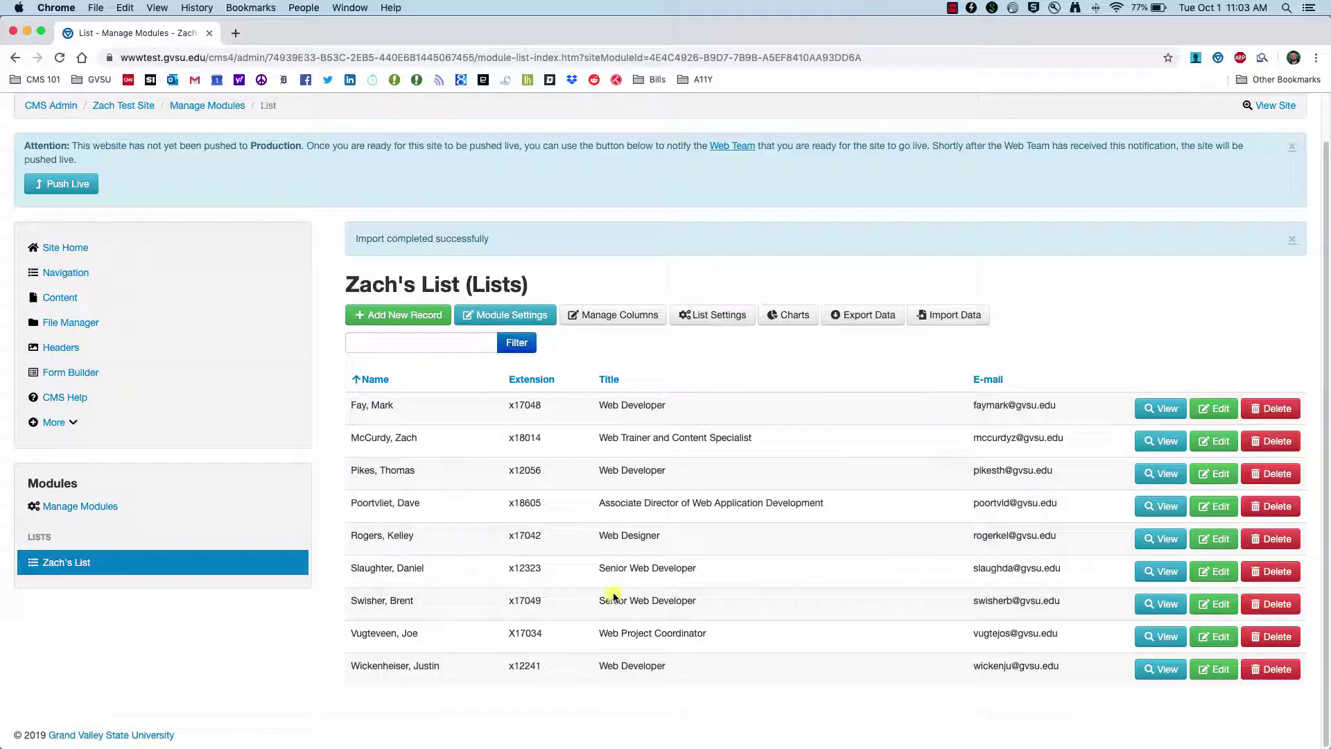
pyautogui.press('super+Tab')
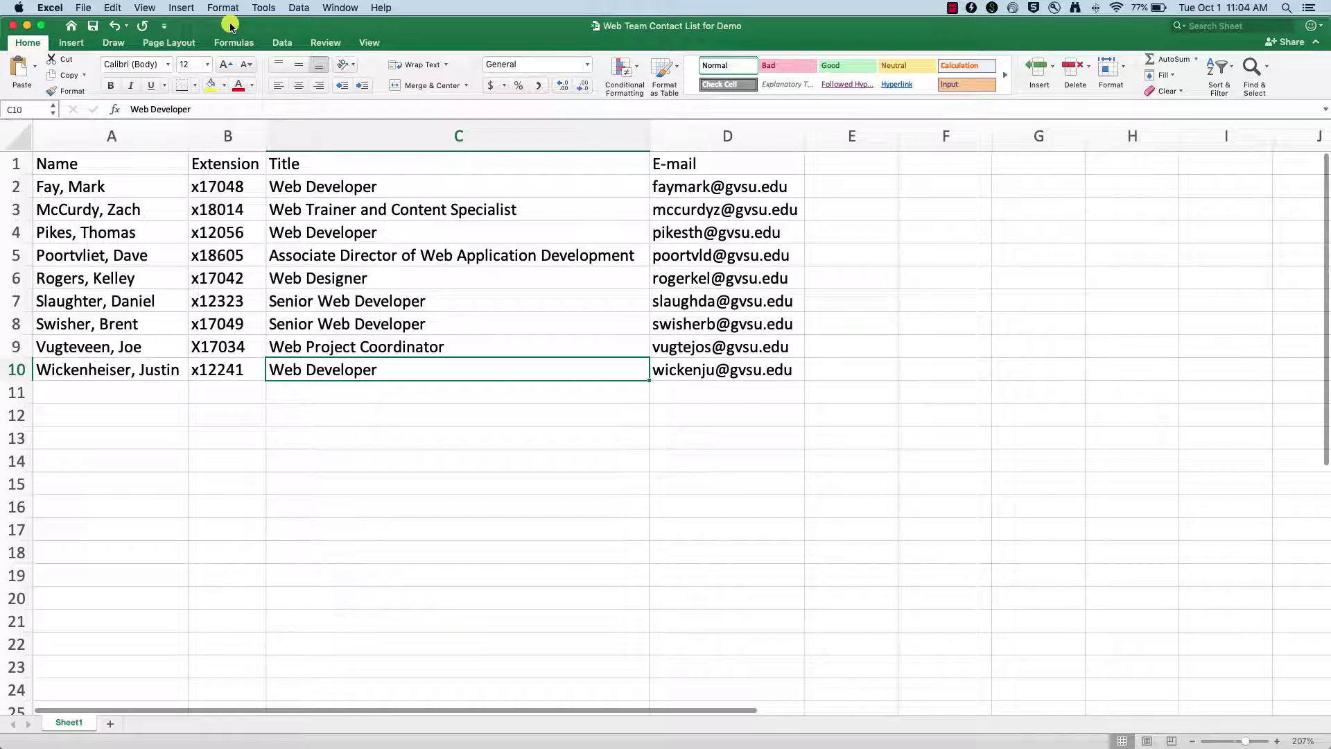
# - Position the Excel window beside the CMS list to compare, then bring Chrome back
pyautogui.moveTo(536, 25); pyautogui.dragTo(748, 527)
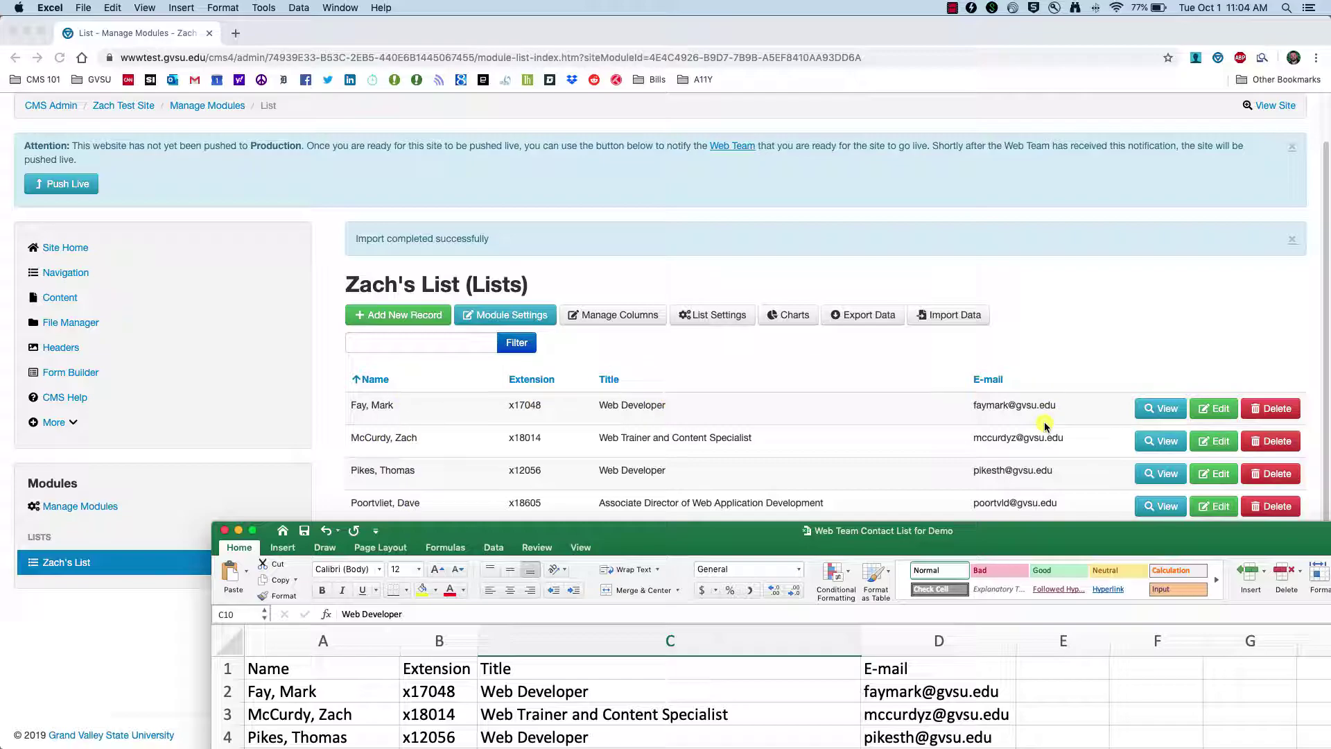
pyautogui.moveTo(660, 551); pyautogui.dragTo(640, 271)
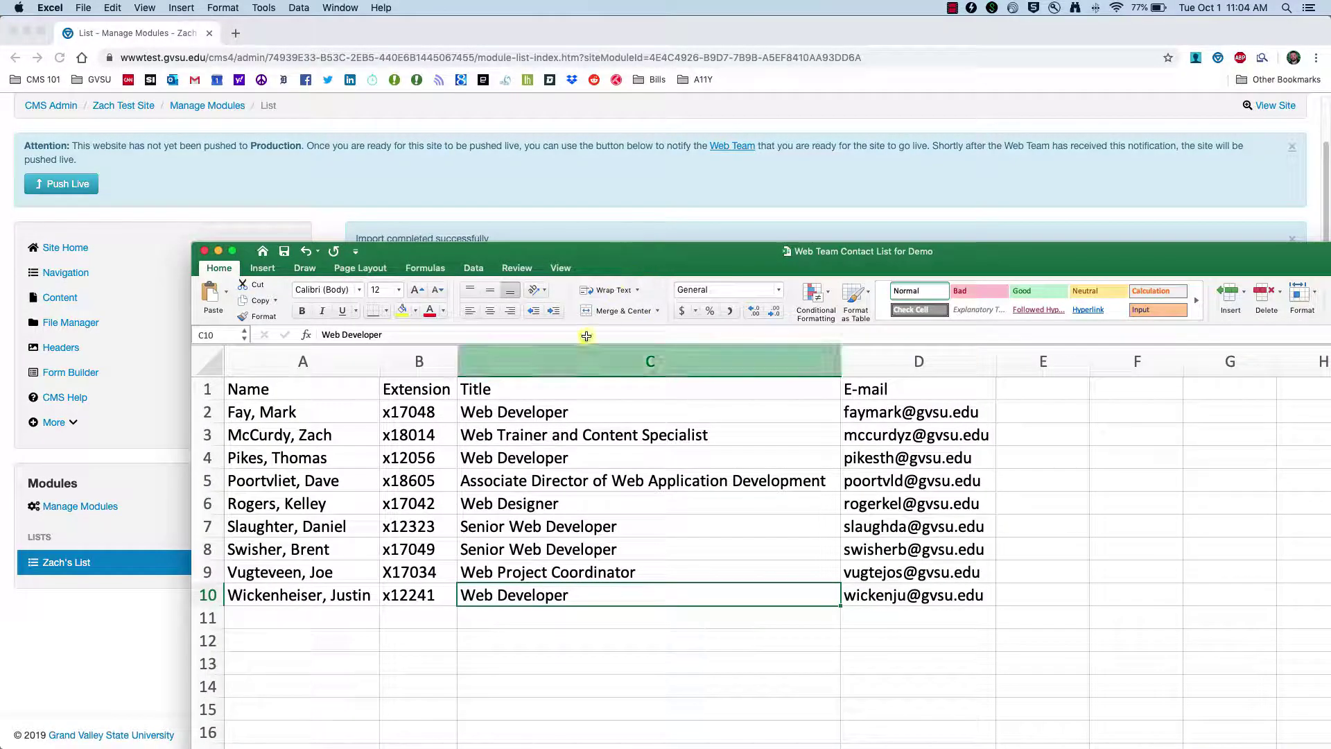
pyautogui.click(535, 202)
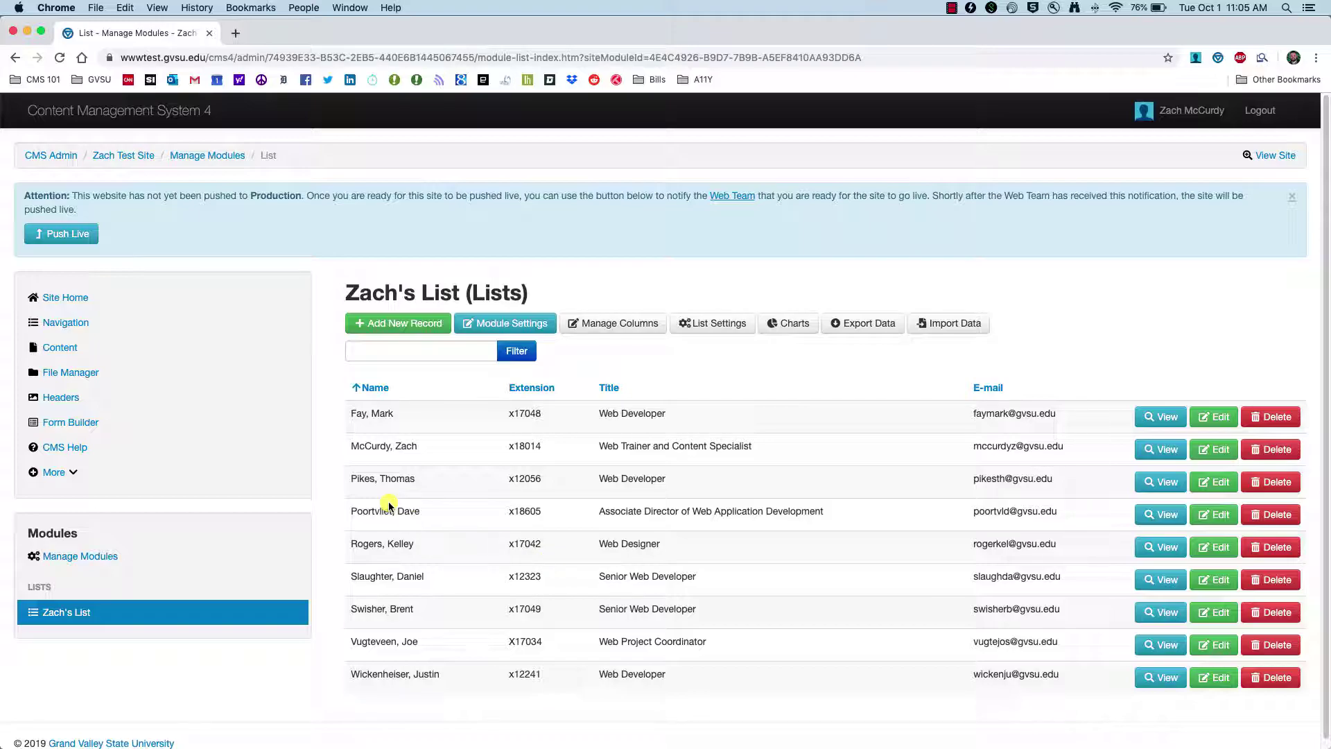
# - Open the List Module page for editing from the Content page list
pyautogui.click(63, 347)
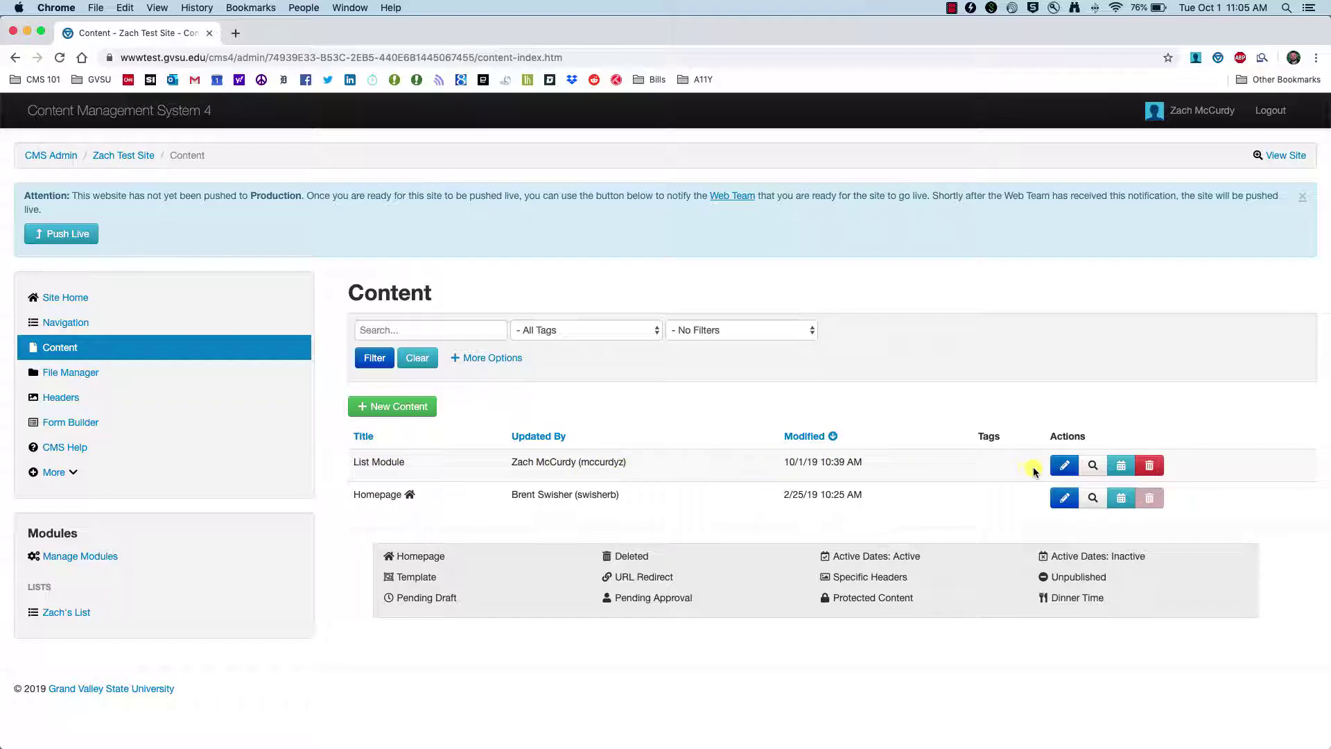
pyautogui.click(1064, 463)
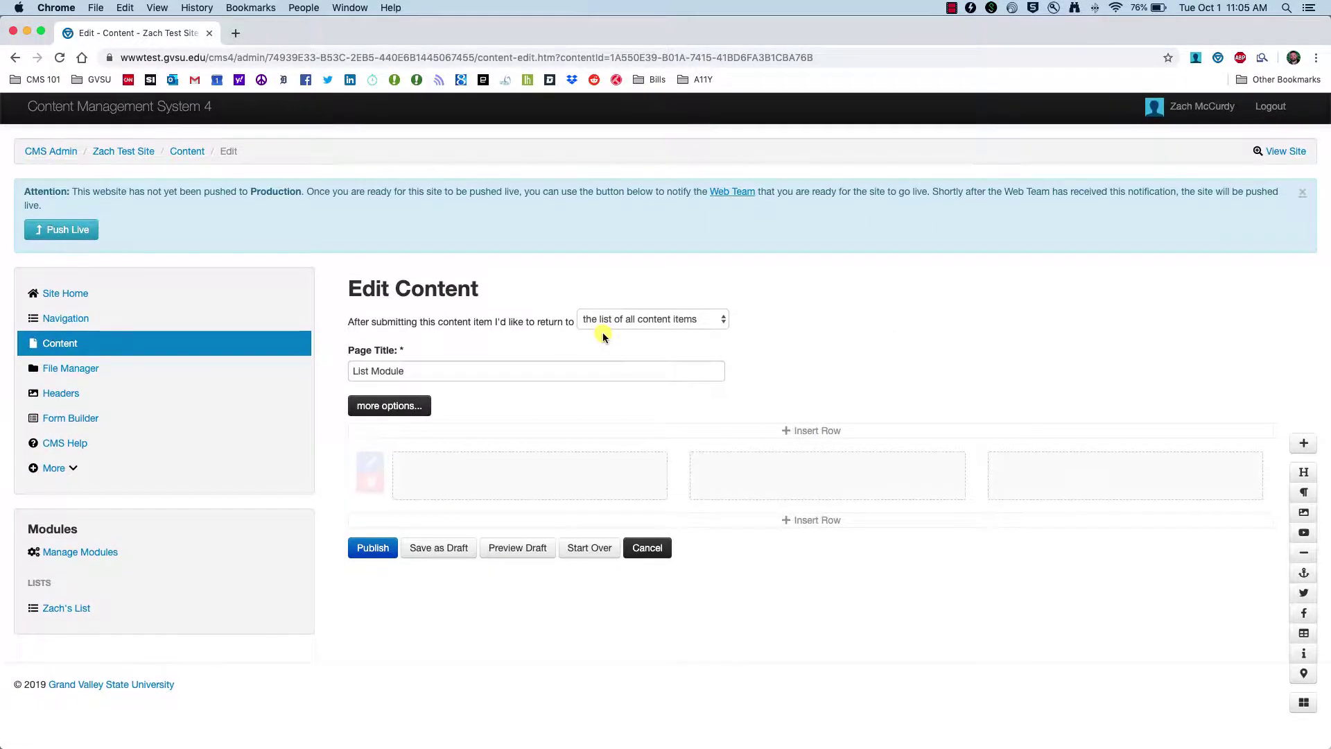
# - Insert Zach's List into the page row, widen it to full width, and preview the draft
pyautogui.click(1307, 712)
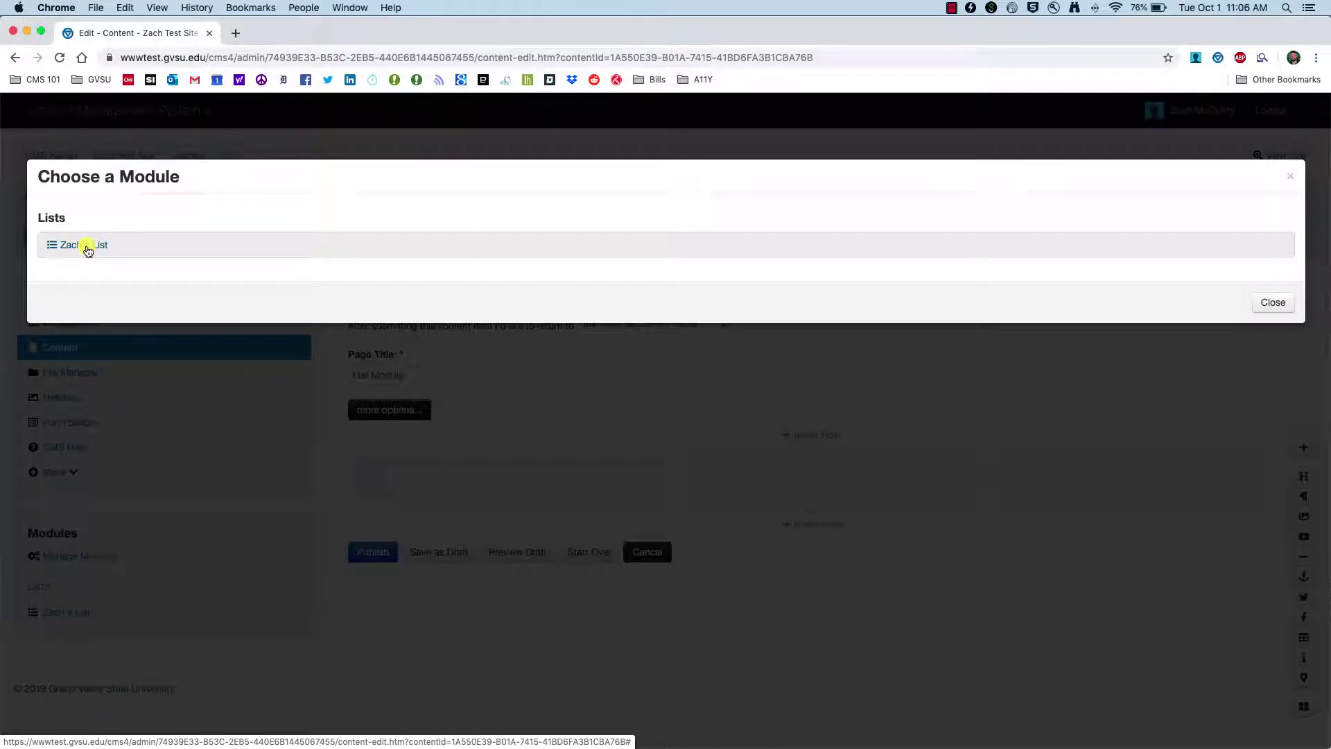
pyautogui.click(90, 246)
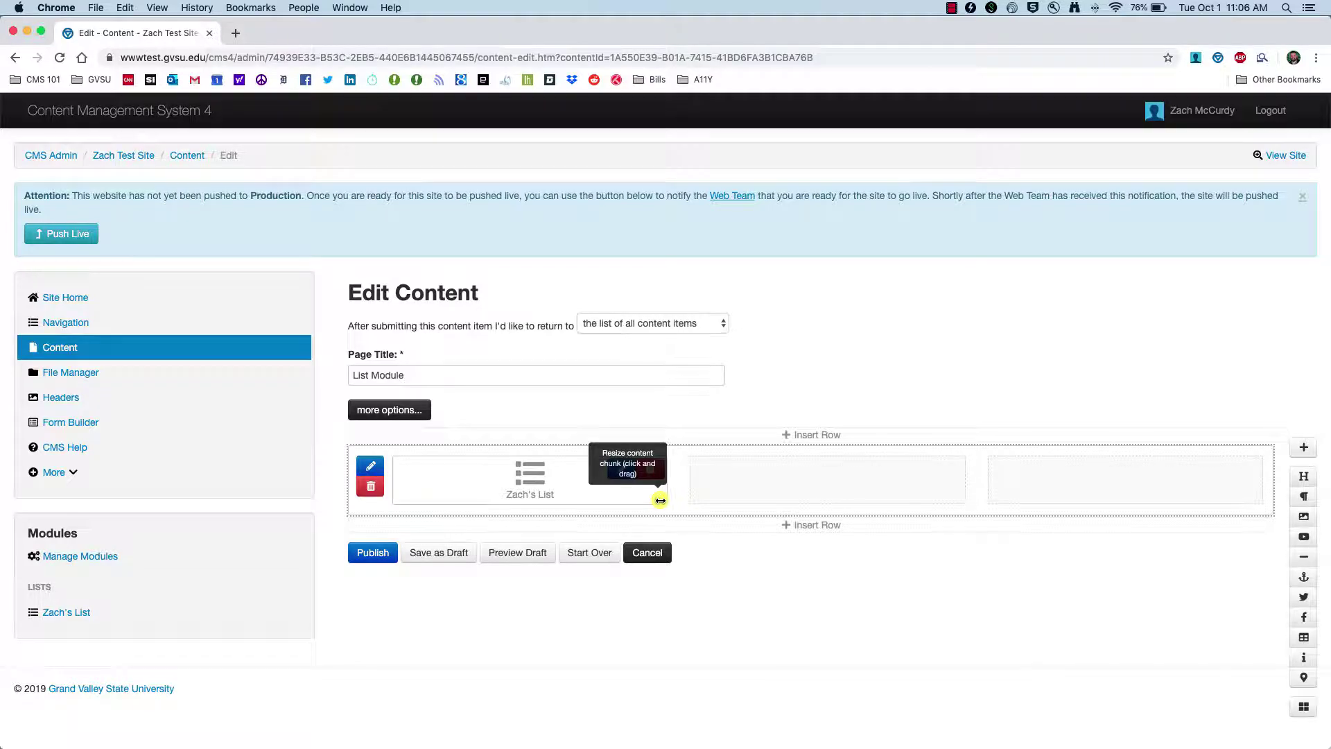
pyautogui.moveTo(659, 500); pyautogui.dragTo(1266, 493)
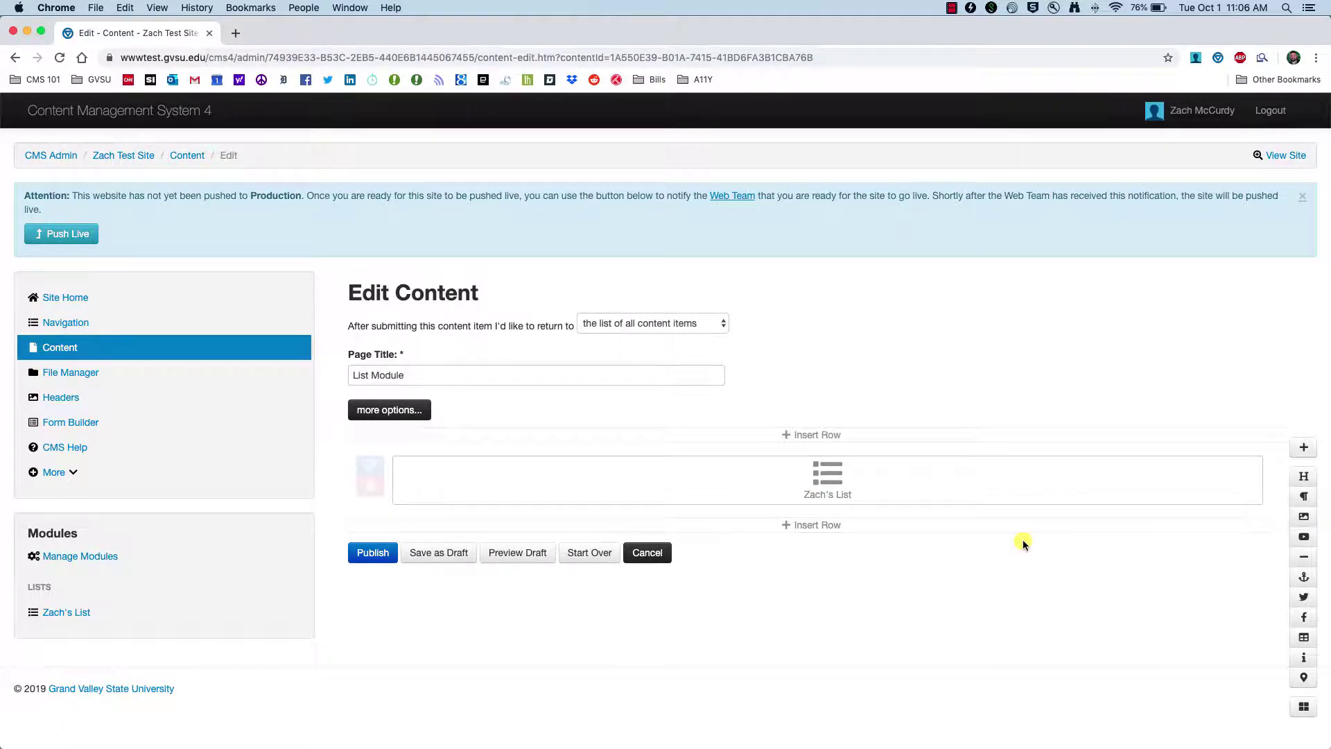
pyautogui.click(506, 554)
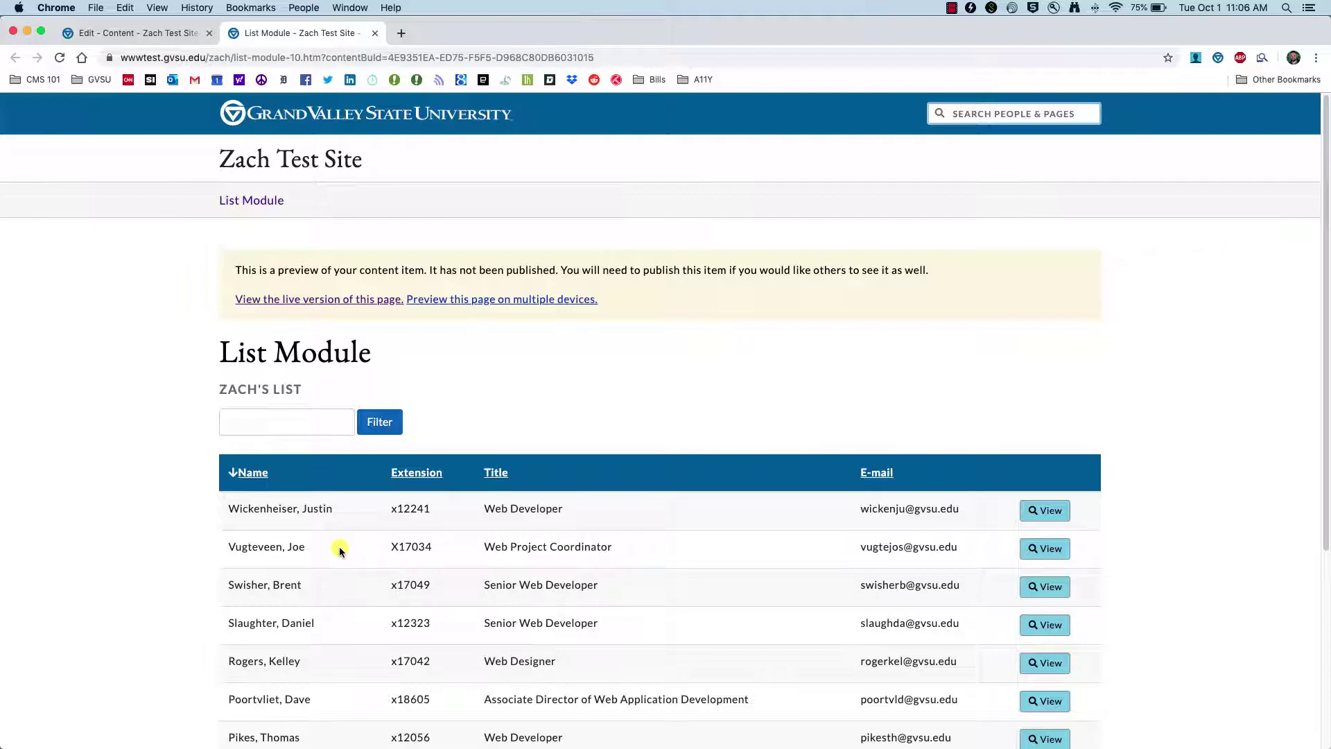
pyautogui.scroll(-3, 340, 537)
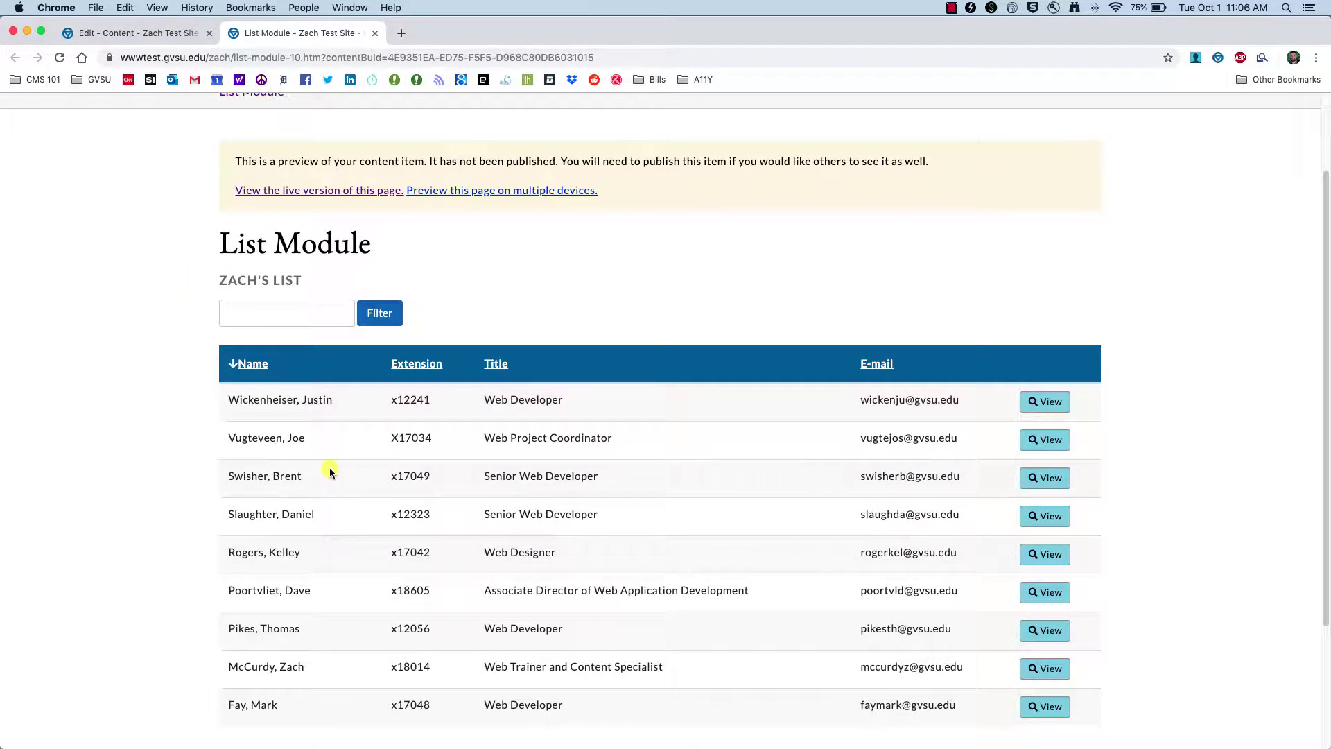
pyautogui.scroll(-3, 330, 468)
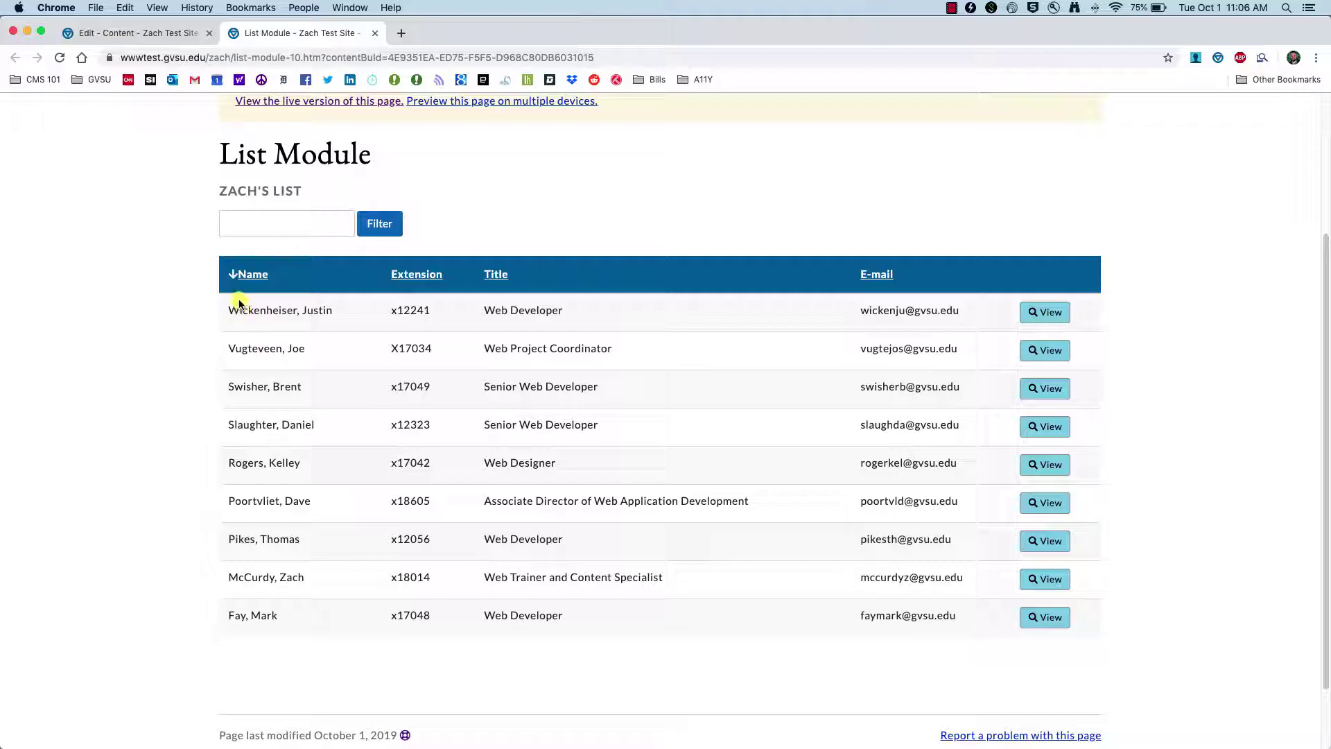
pyautogui.click(375, 34)
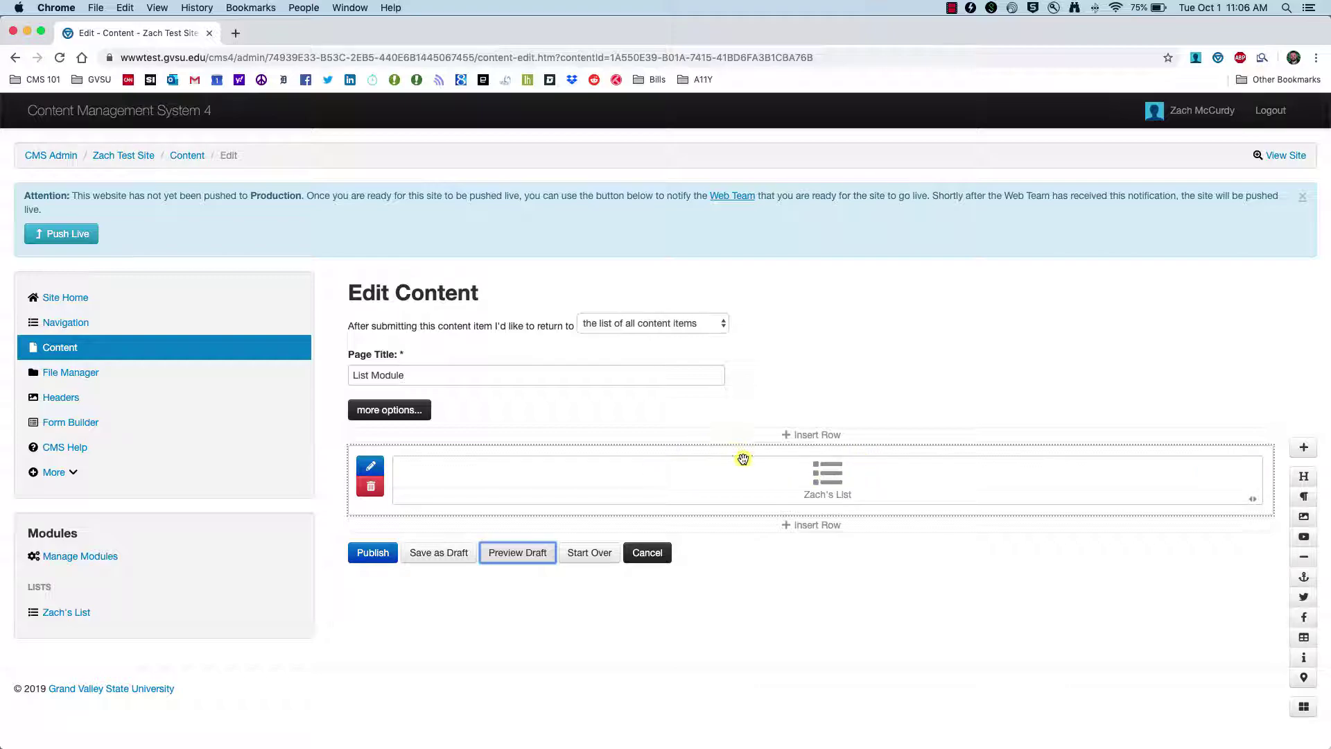
# - Publish the List Module page, then open Zach's List records from the Lists sidebar
pyautogui.click(368, 553)
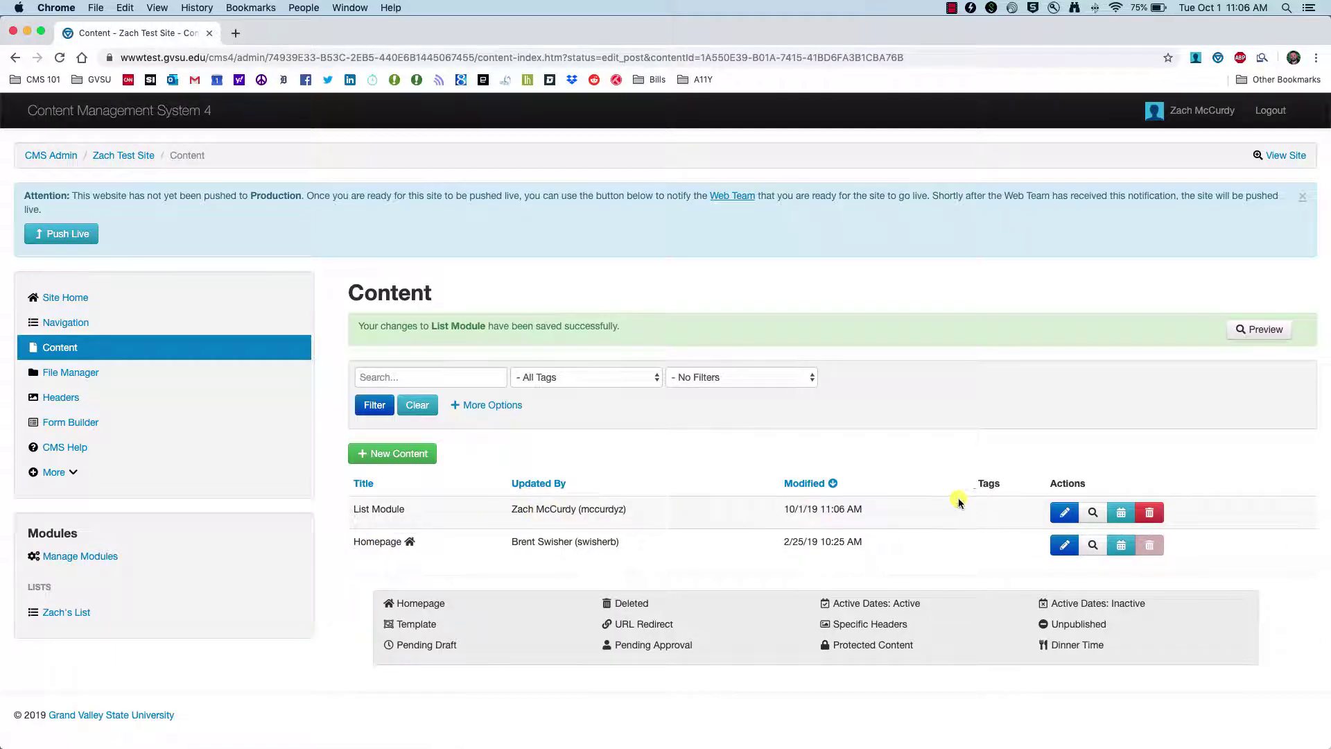
pyautogui.moveTo(843, 520)
pyautogui.click(68, 615)
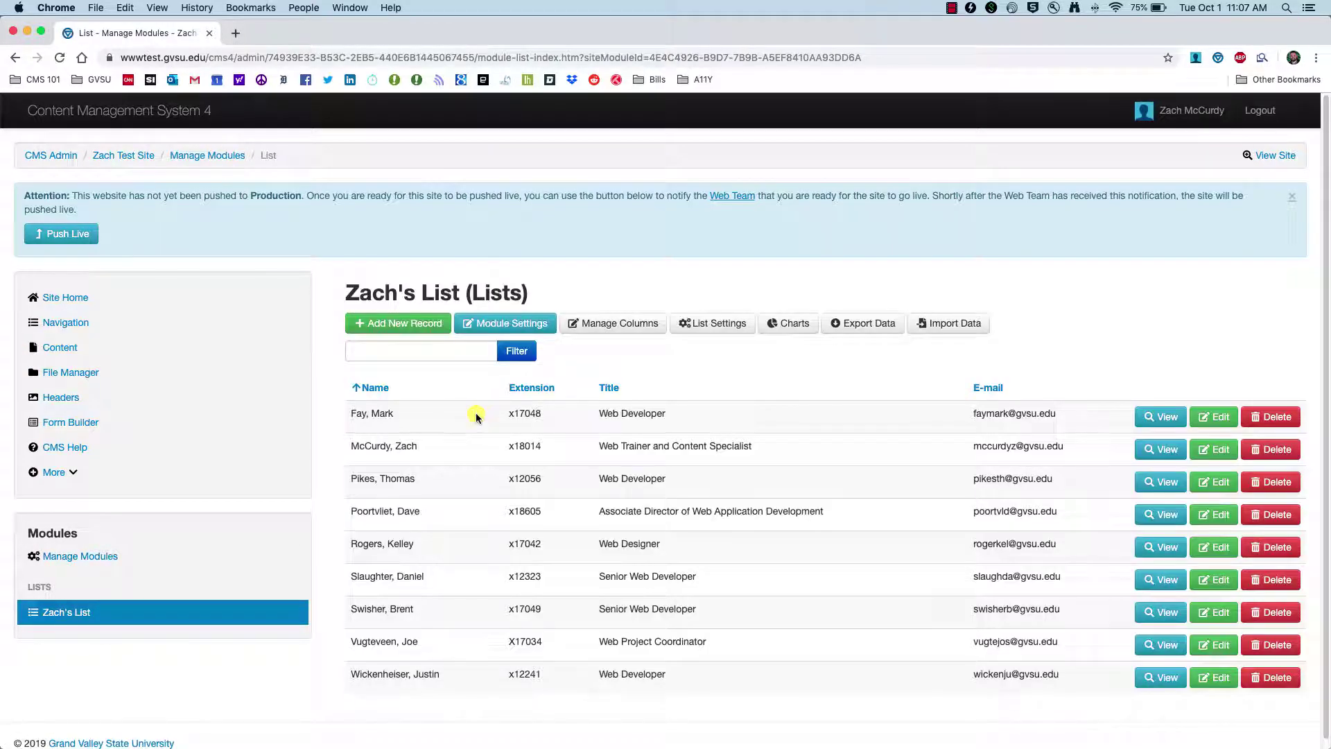
# - Open List Settings, view one contact's detail on the live page, then revisit the View button options
pyautogui.click(701, 324)
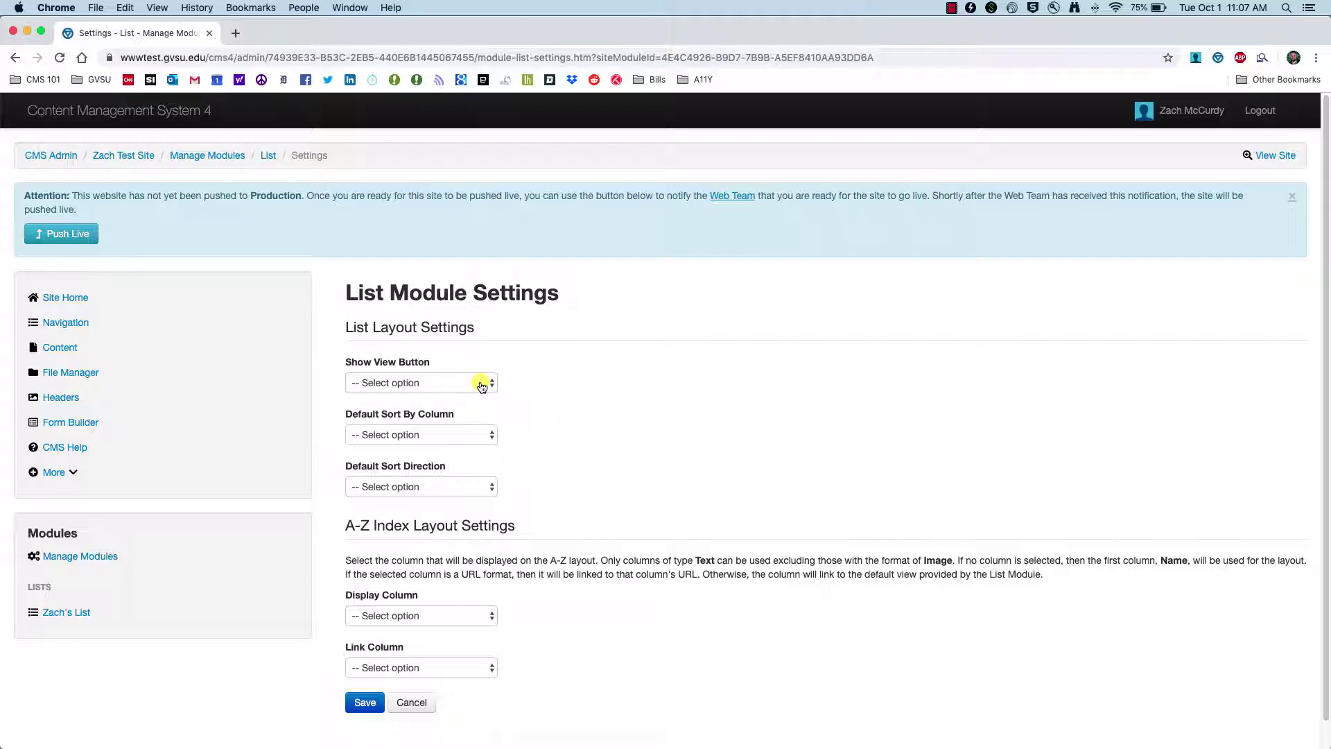
pyautogui.click(483, 385)
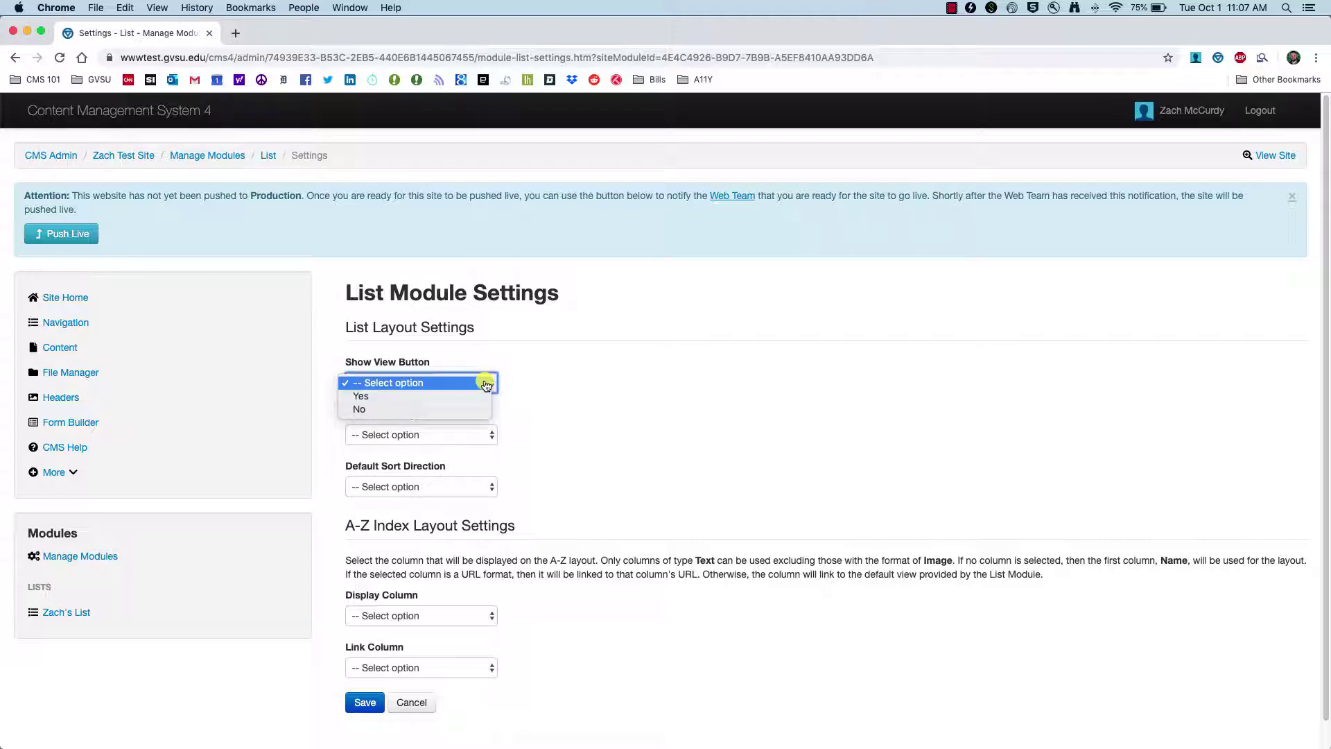
pyautogui.click(296, 32)
pyautogui.click(297, 33)
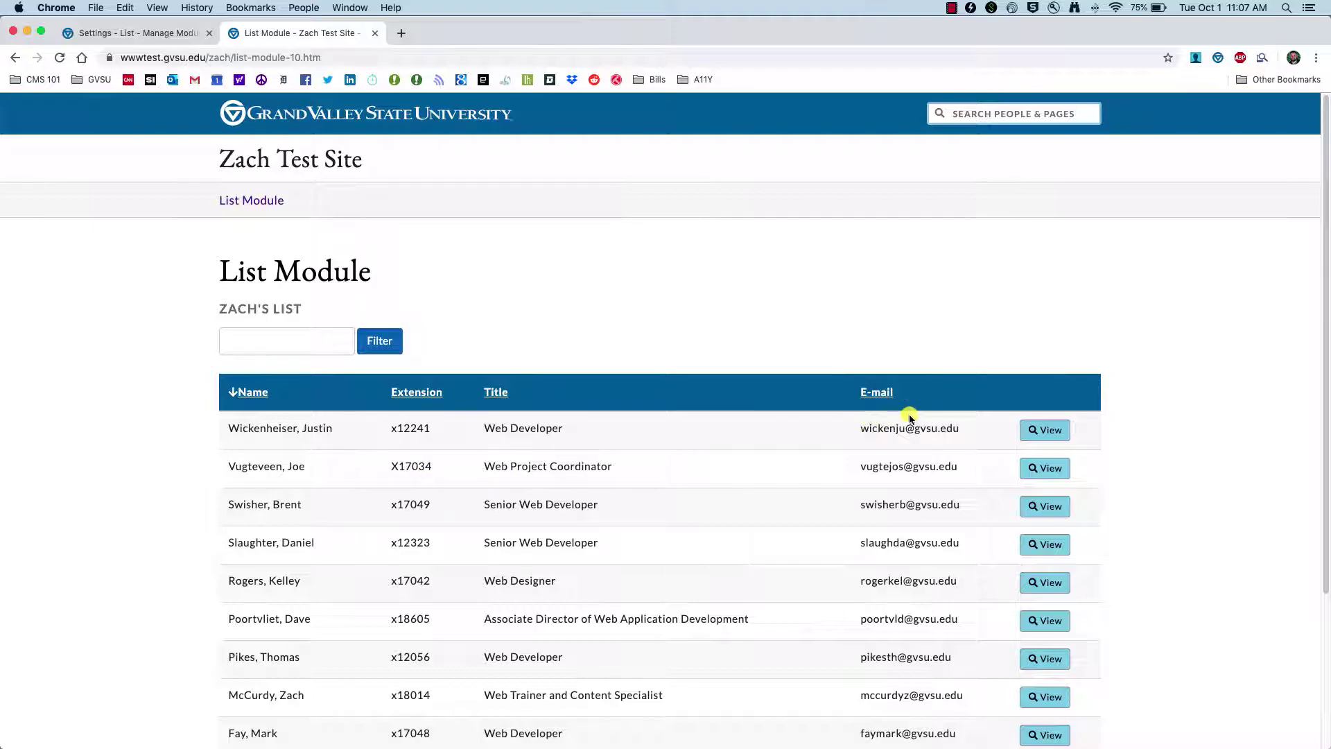
pyautogui.click(1046, 700)
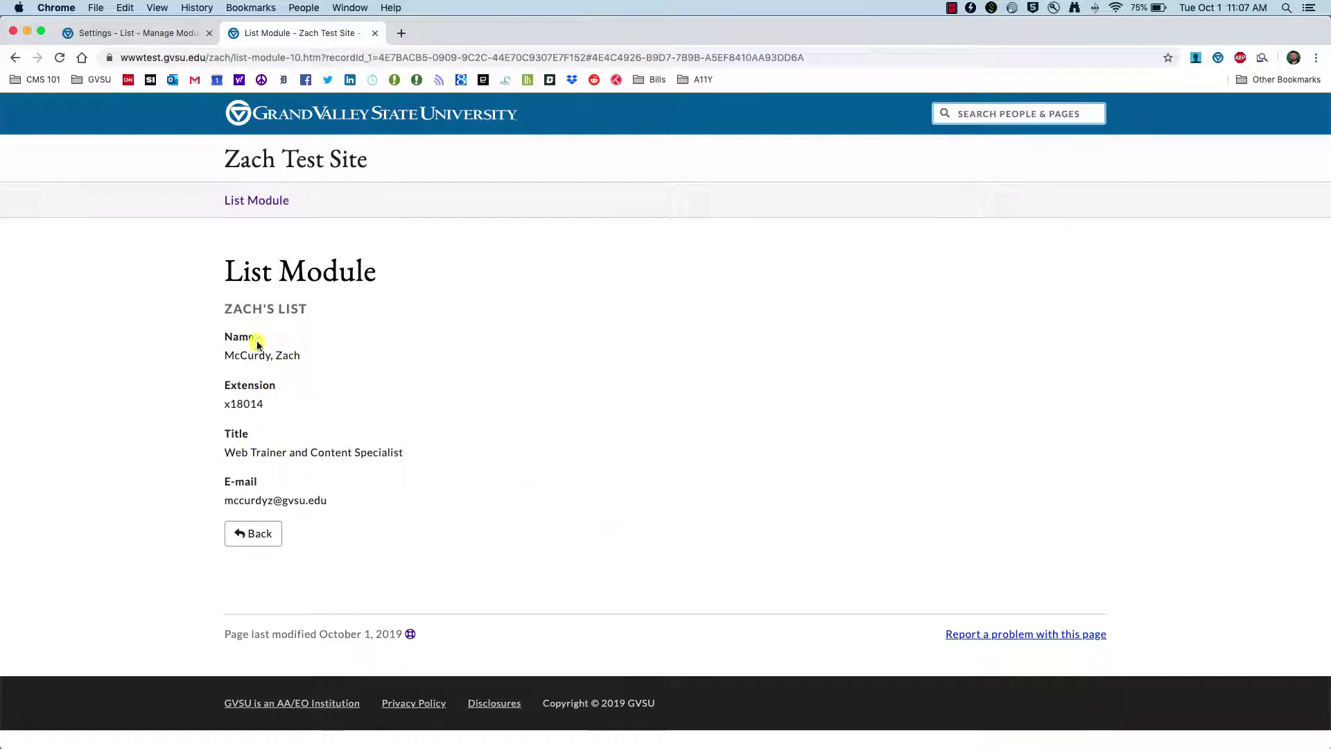
pyautogui.click(15, 58)
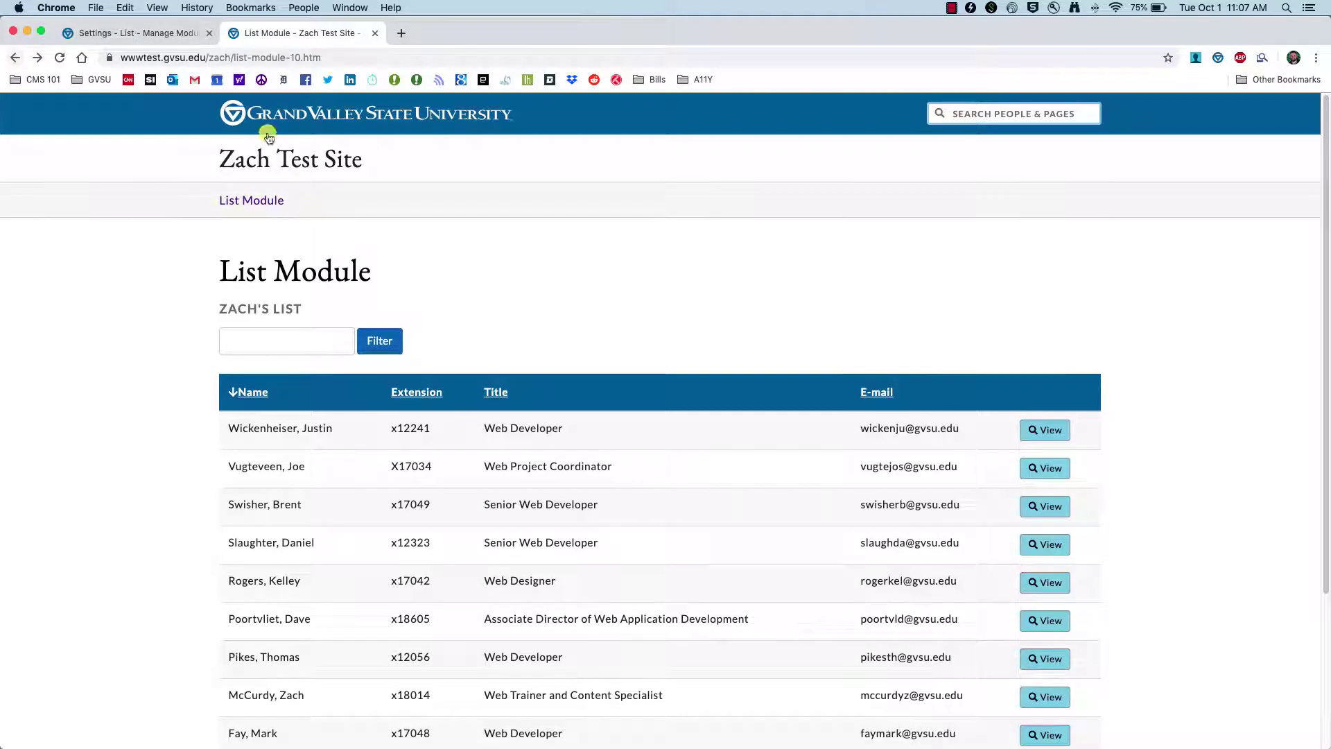
pyautogui.click(155, 28)
pyautogui.click(489, 382)
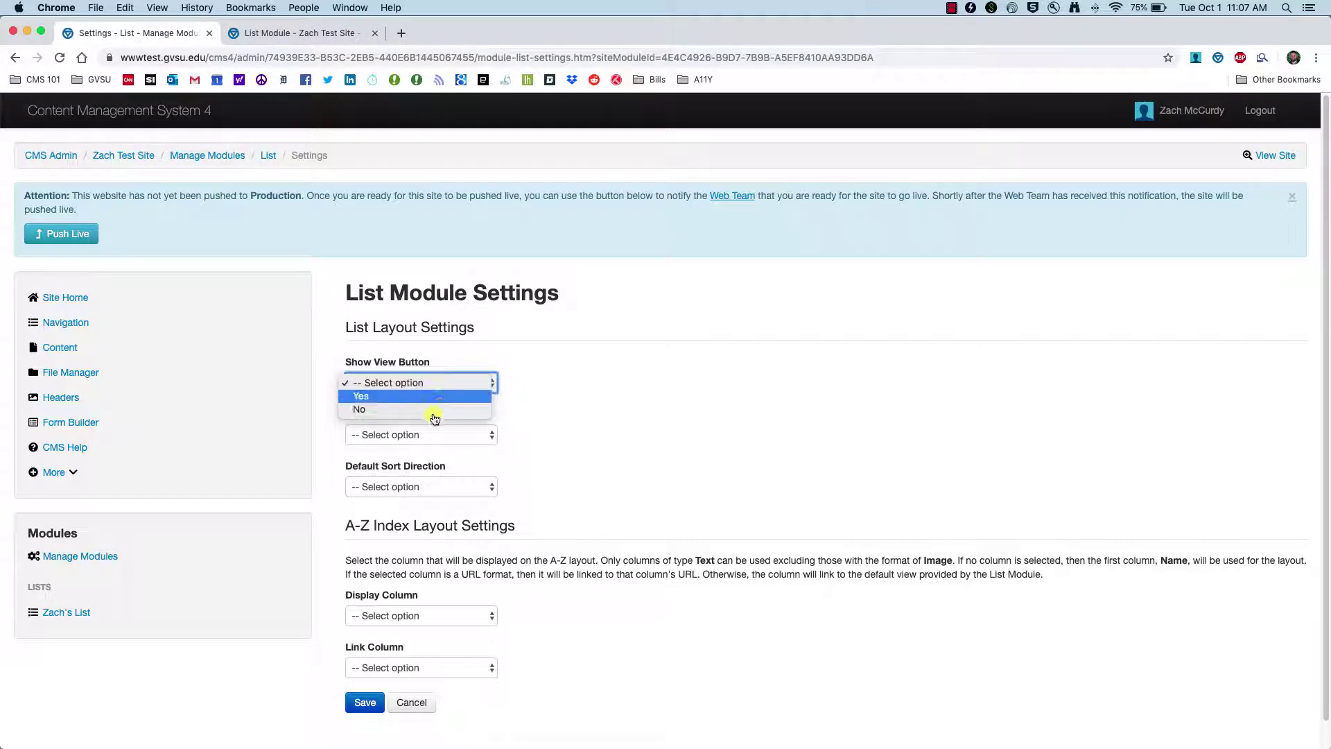
# - Set Show View Button to No and default sorting to Name, Ascending, then save the settings
pyautogui.click(379, 410)
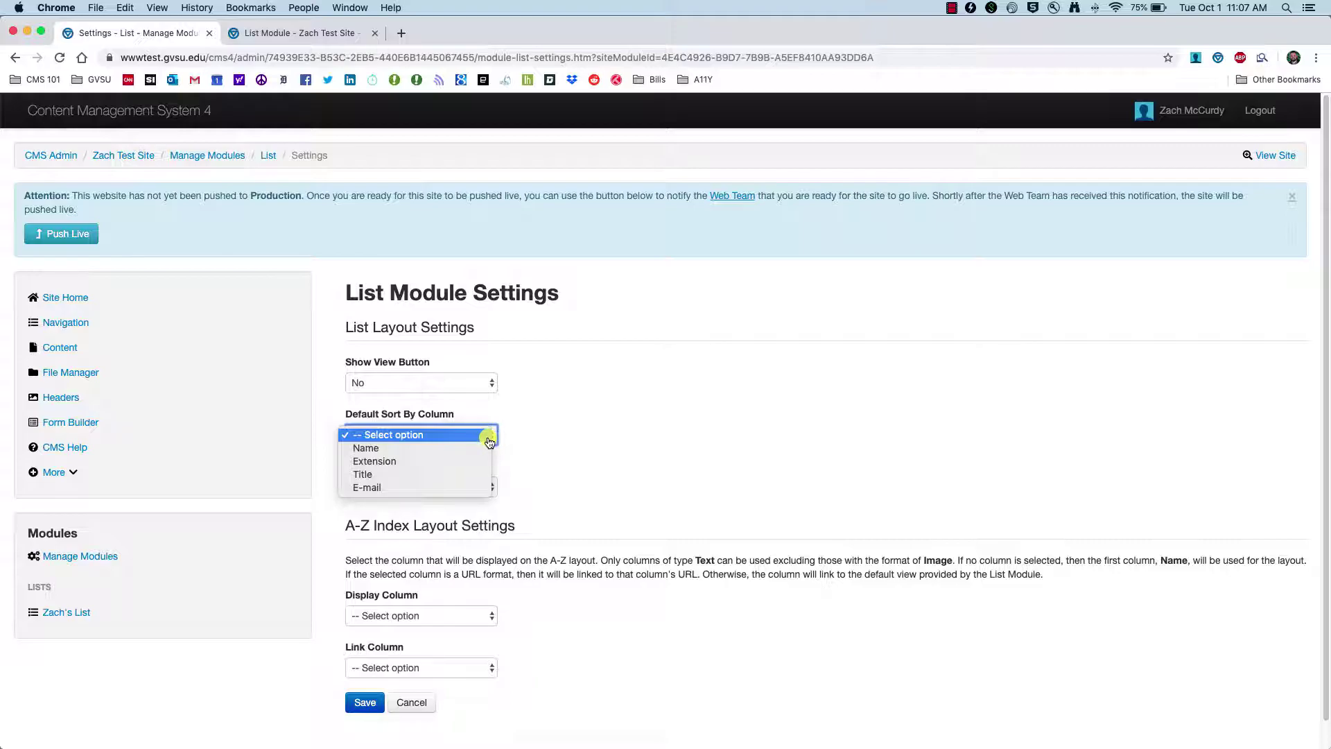
pyautogui.click(383, 453)
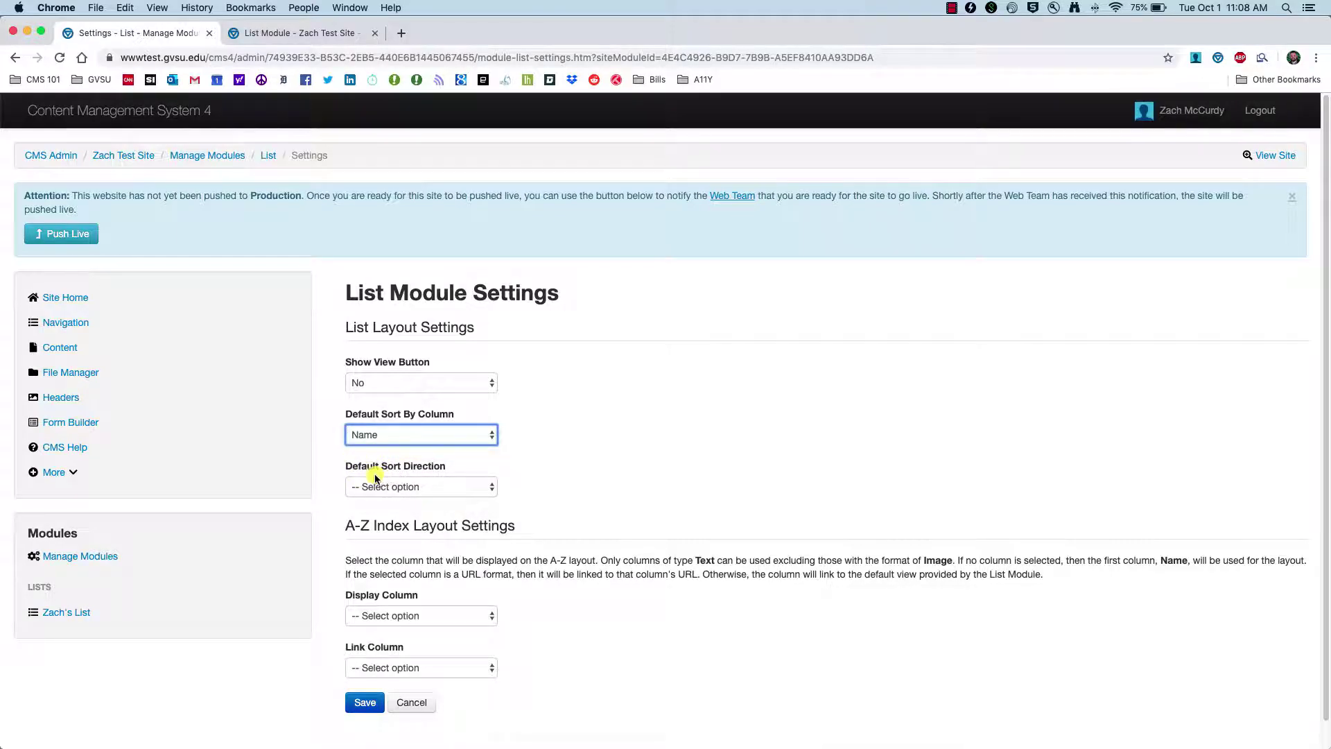
pyautogui.click(488, 488)
pyautogui.click(463, 506)
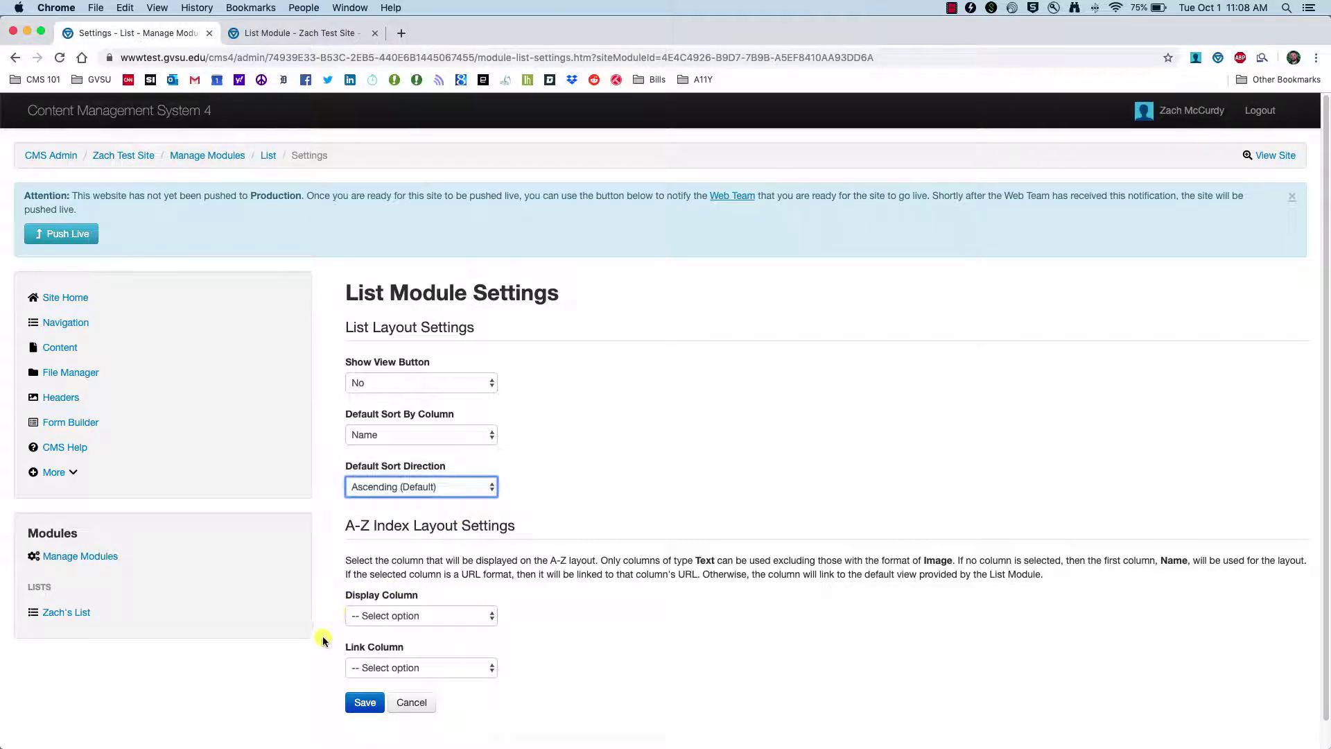
pyautogui.click(365, 703)
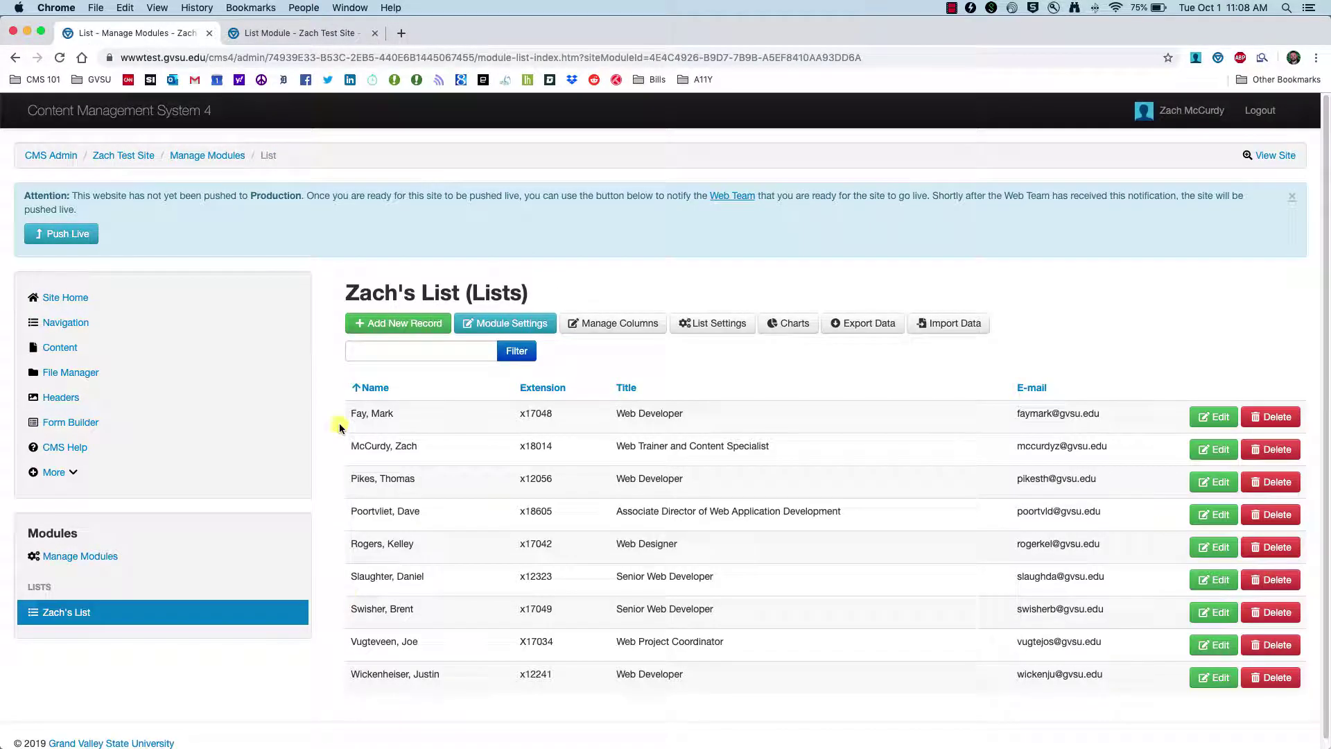
pyautogui.click(281, 32)
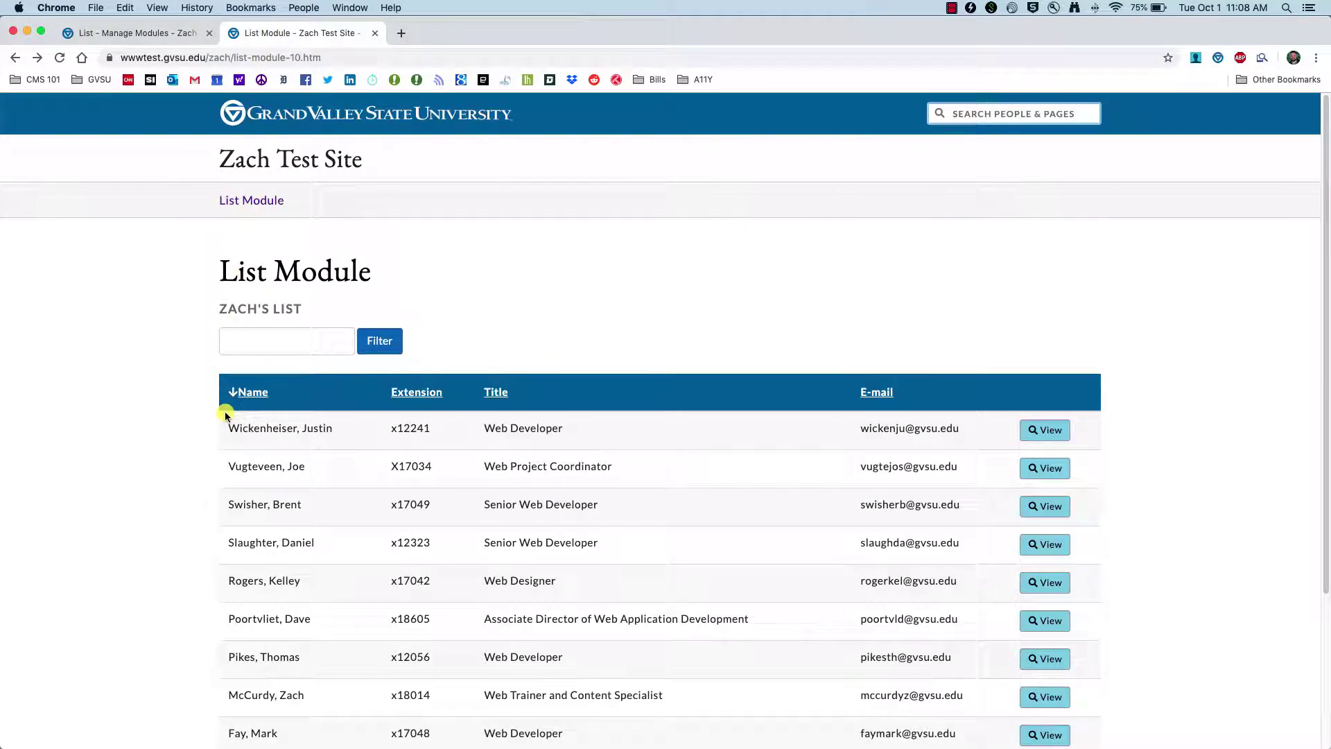
# - Refresh the live List Module page and review the name-sorted table without View buttons
pyautogui.click(60, 57)
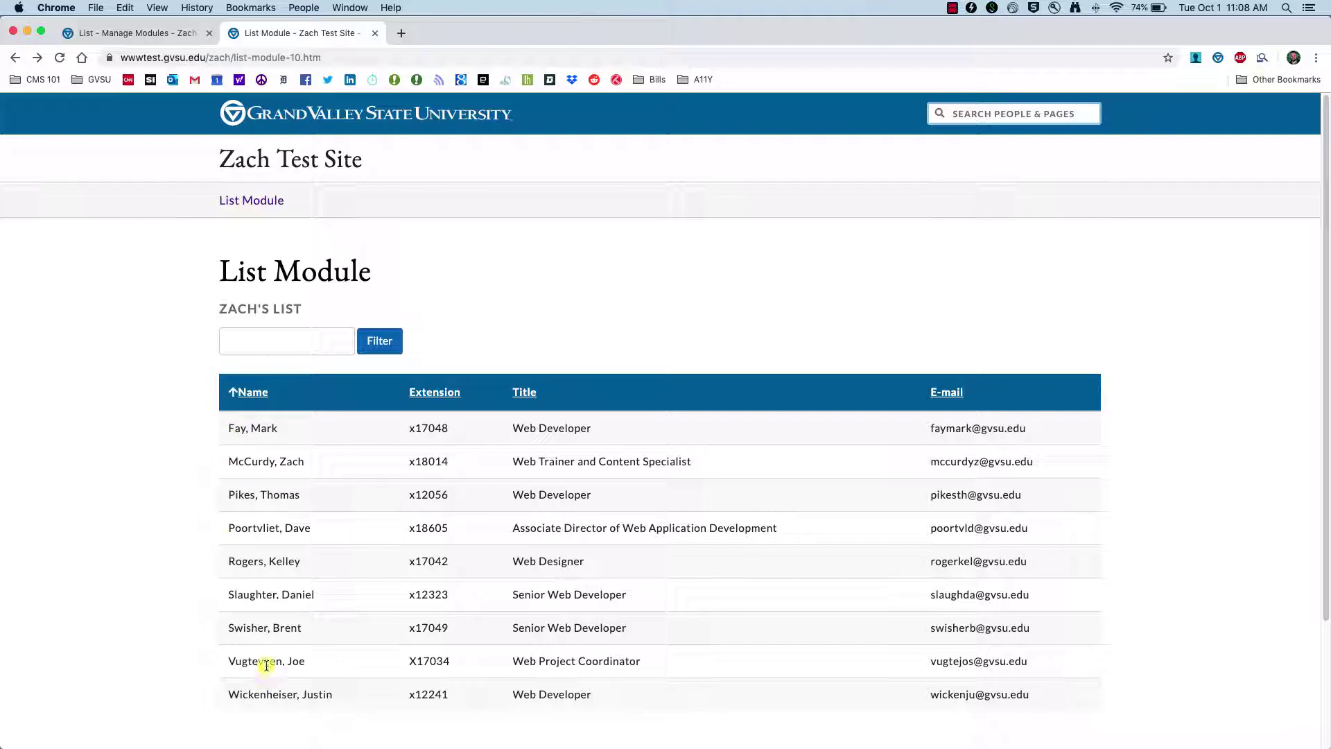
pyautogui.hotkey('ctrl', 'shift', 'Tab')
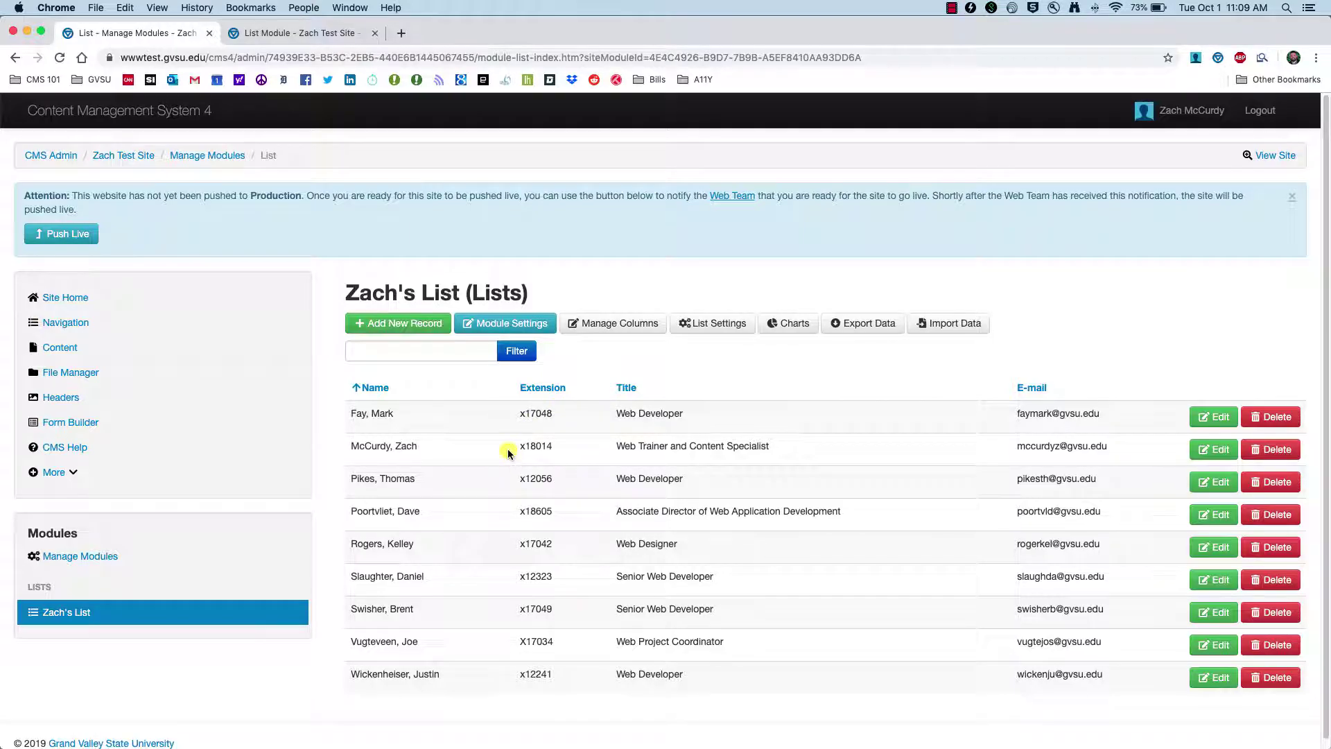
pyautogui.click(272, 32)
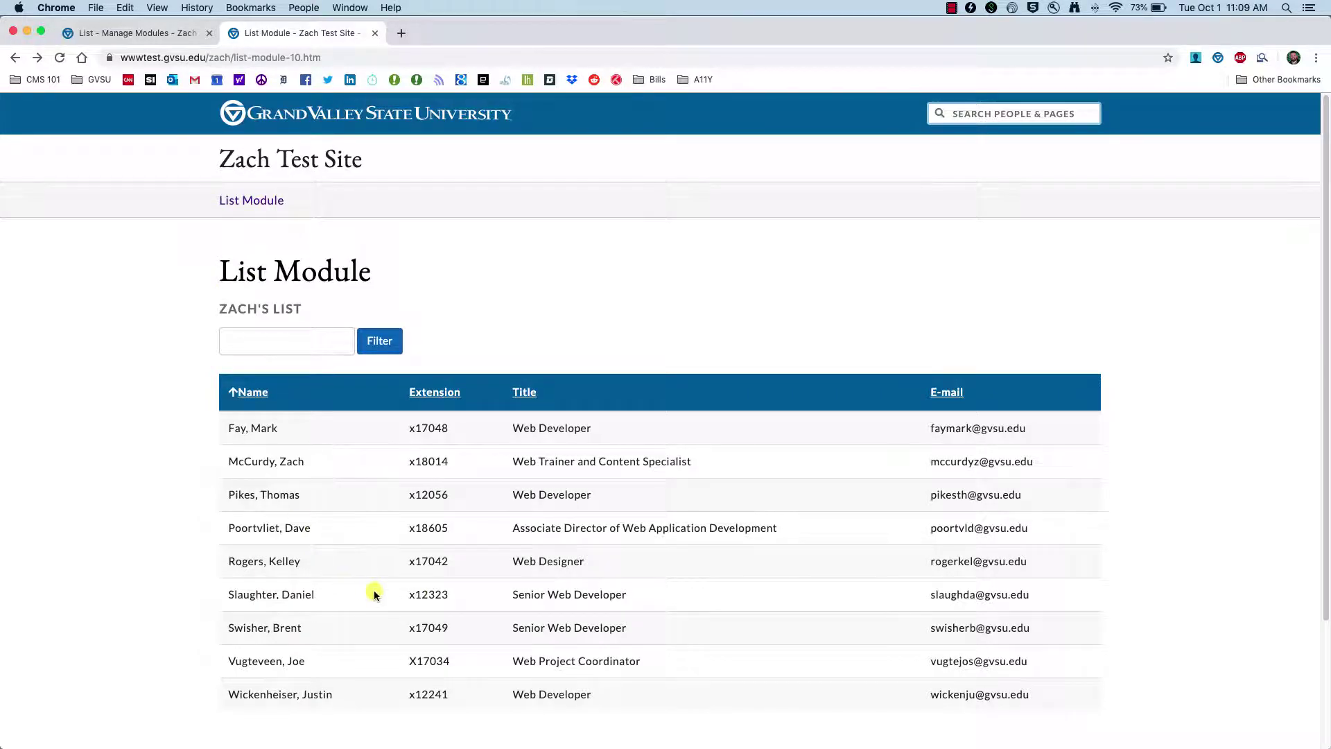
pyautogui.scroll(-2, 354, 585)
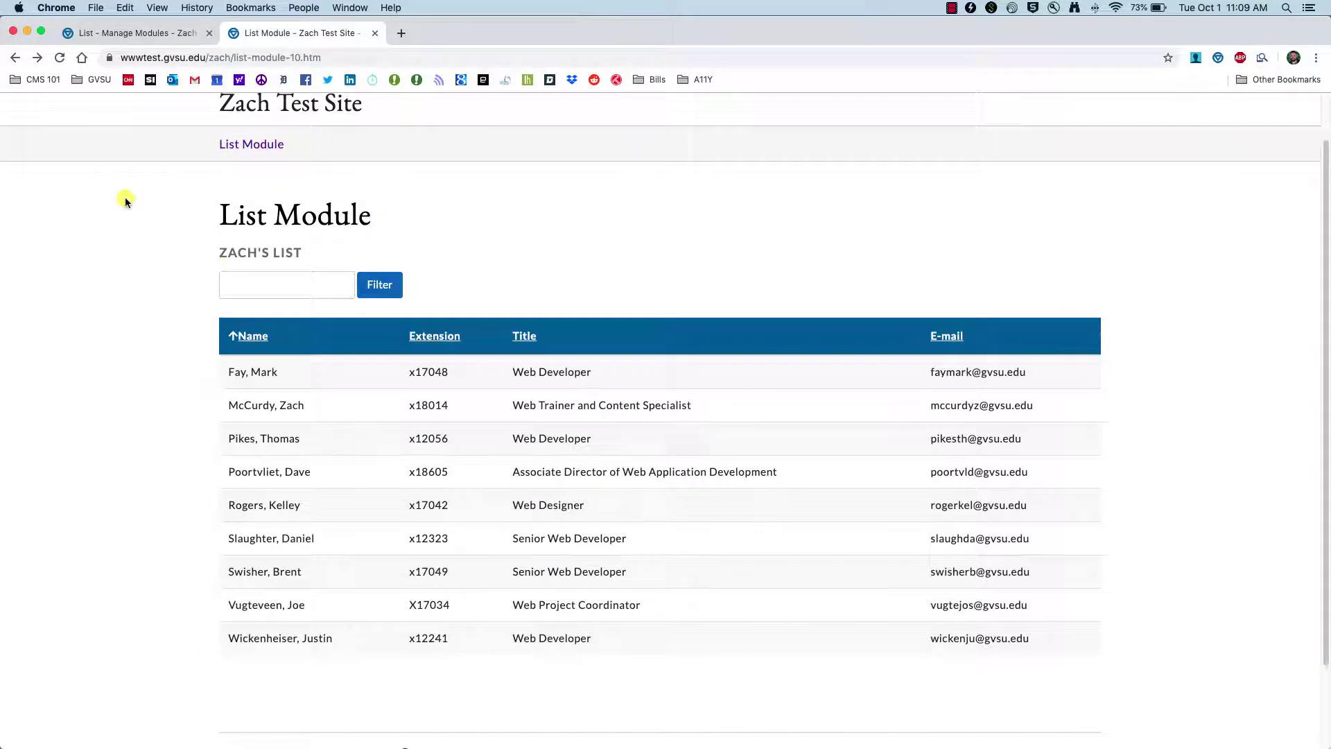
pyautogui.click(125, 32)
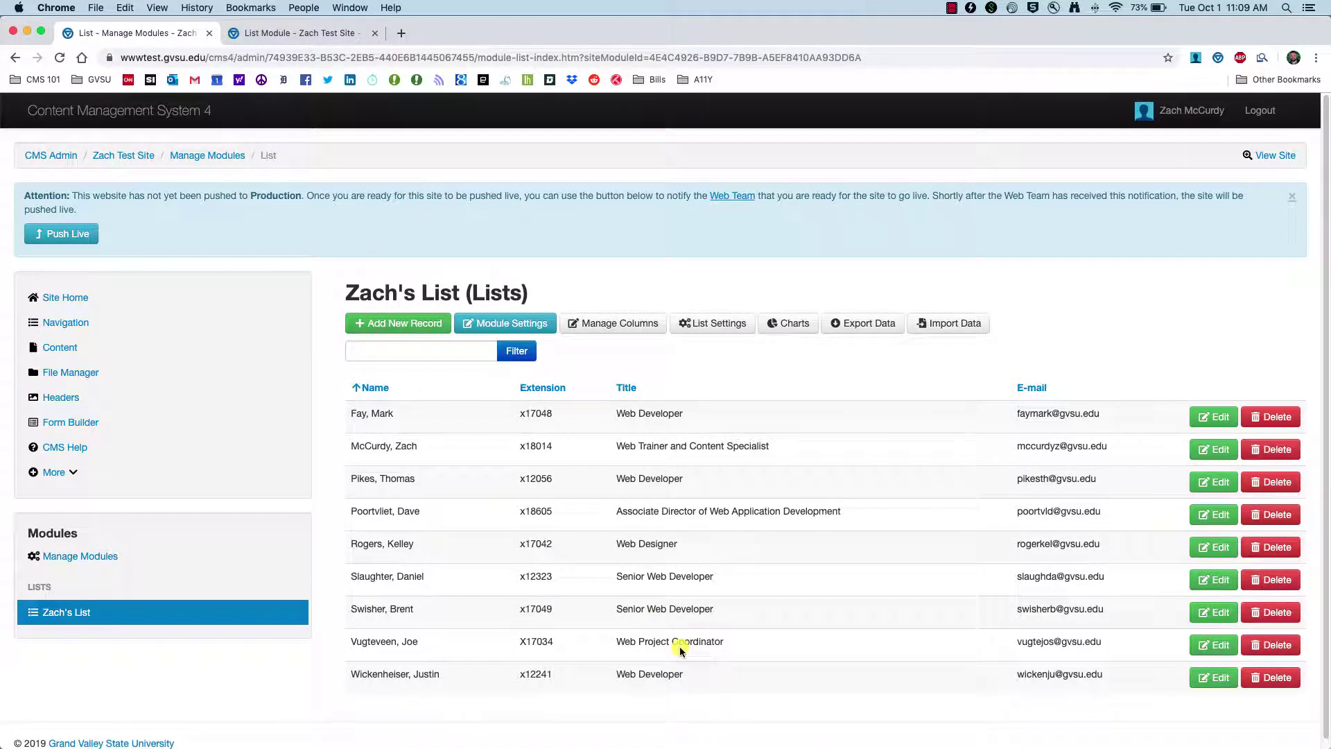
# - Enter a new contact in row 11 with the name, extension x11122, title Web Developer and e-mail
pyautogui.press('super+Tab')
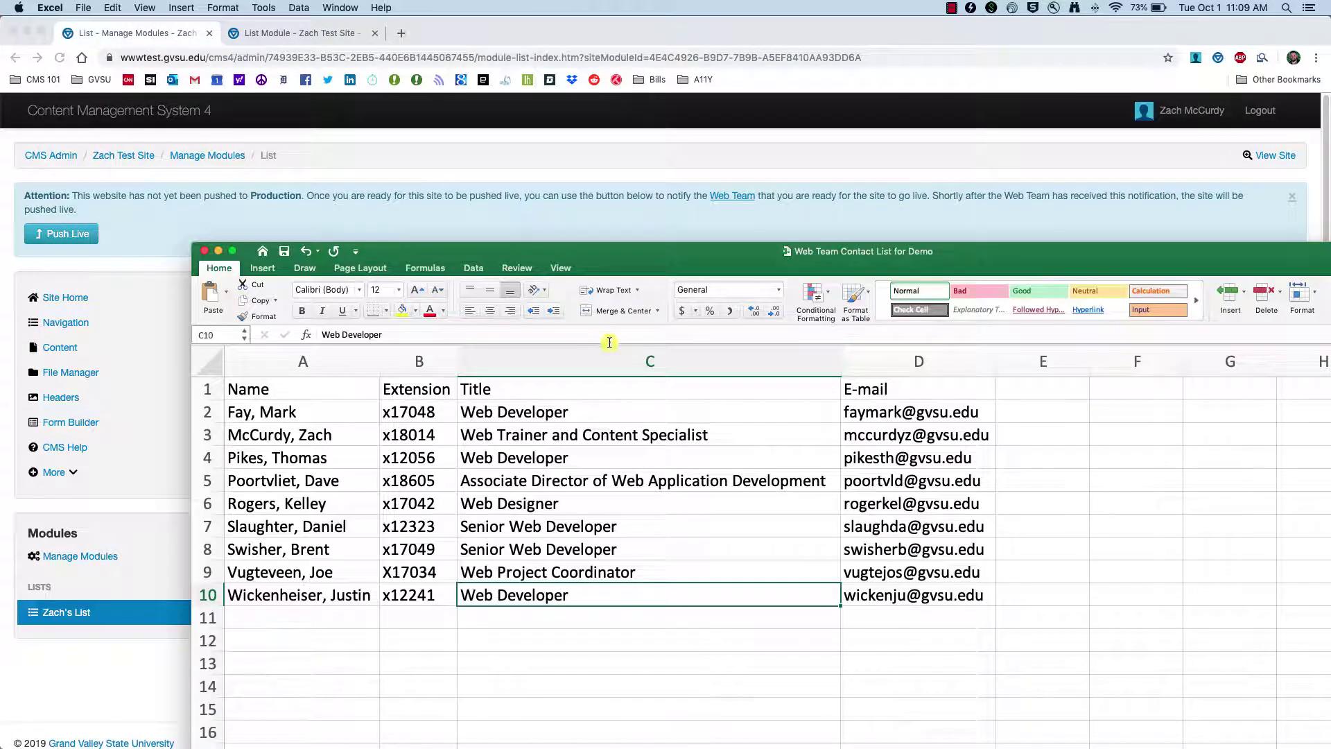
pyautogui.moveTo(607, 243); pyautogui.dragTo(527, 83)
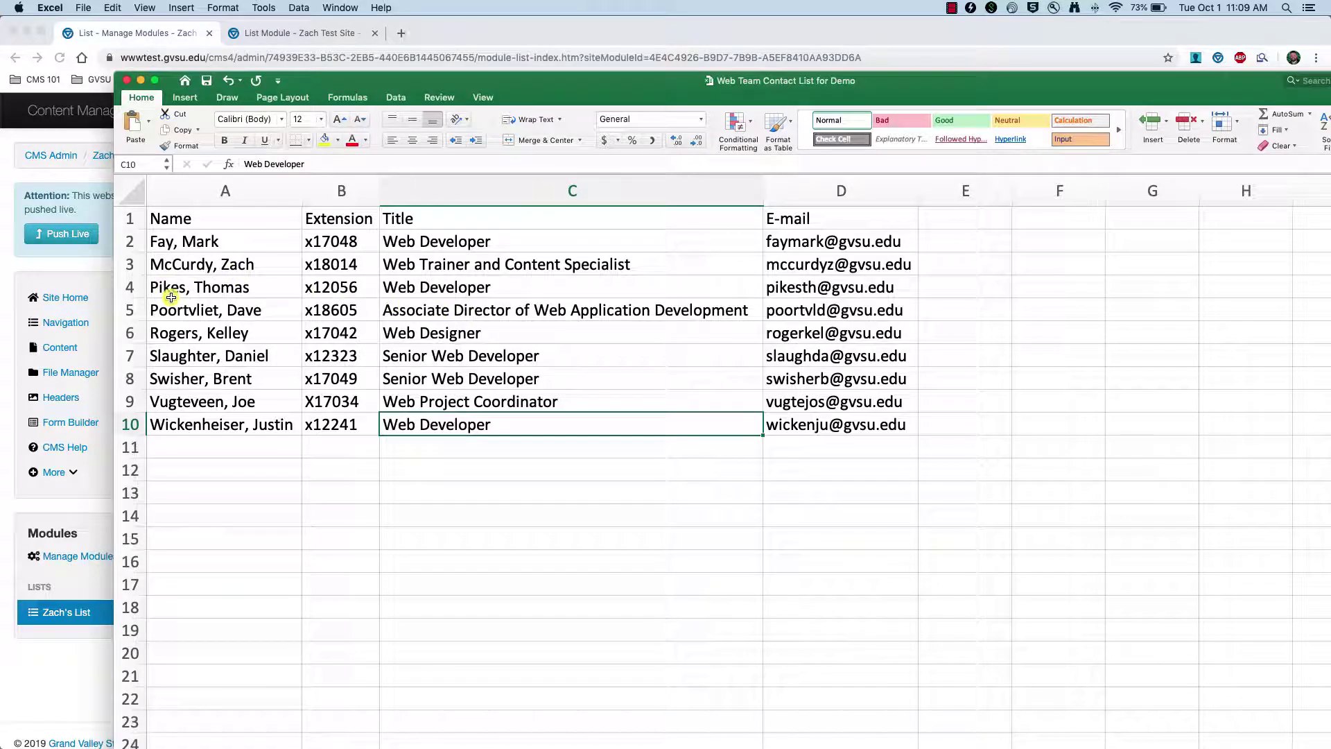
pyautogui.click(227, 451)
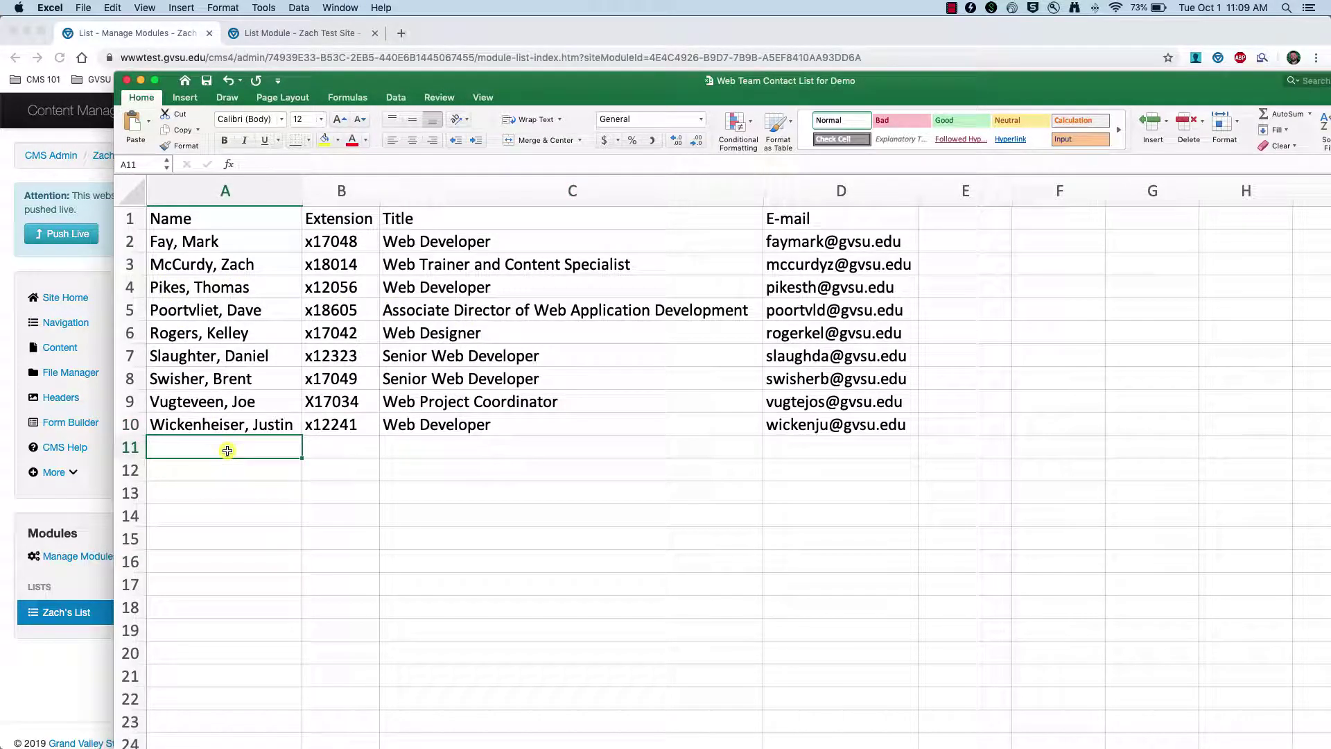
pyautogui.write('Doe,')
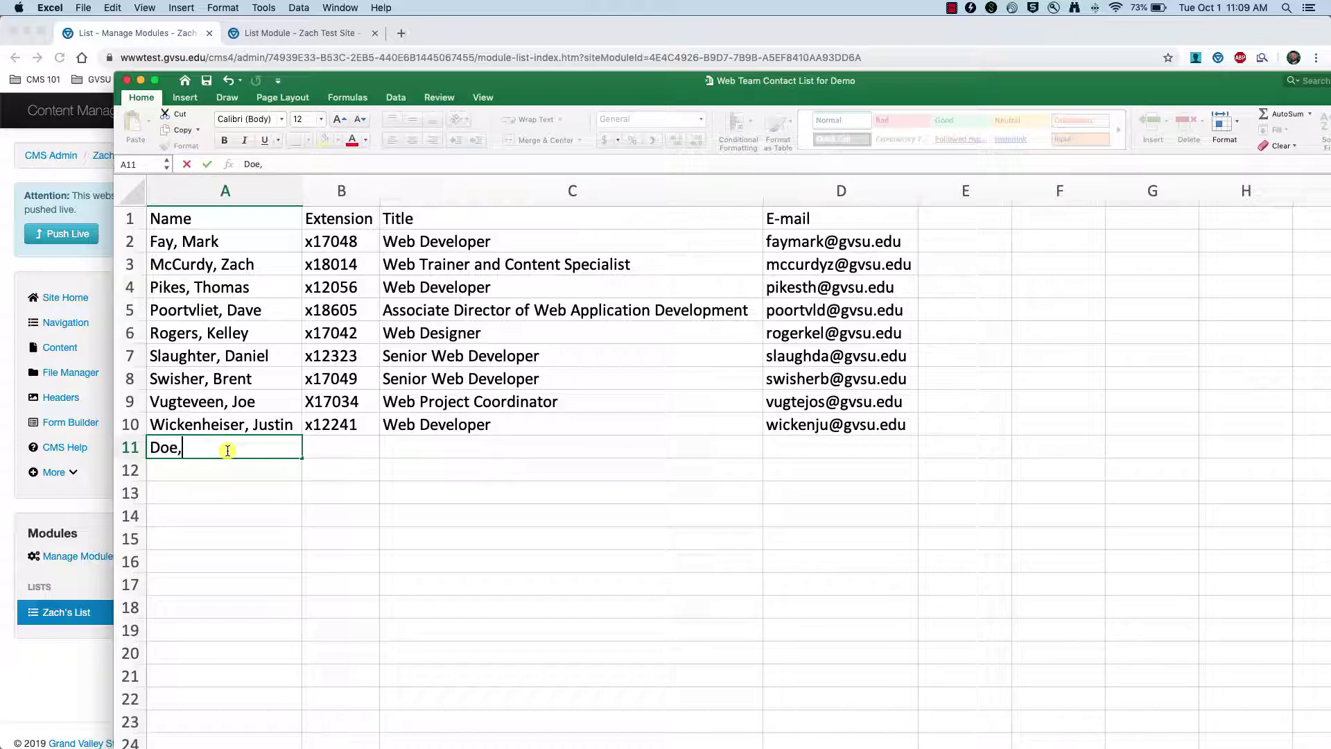
pyautogui.write(' John')
pyautogui.press('Tab')
pyautogui.write('x11122')
pyautogui.press('Tab')
pyautogui.write('Web Developer')
pyautogui.press('Tab')
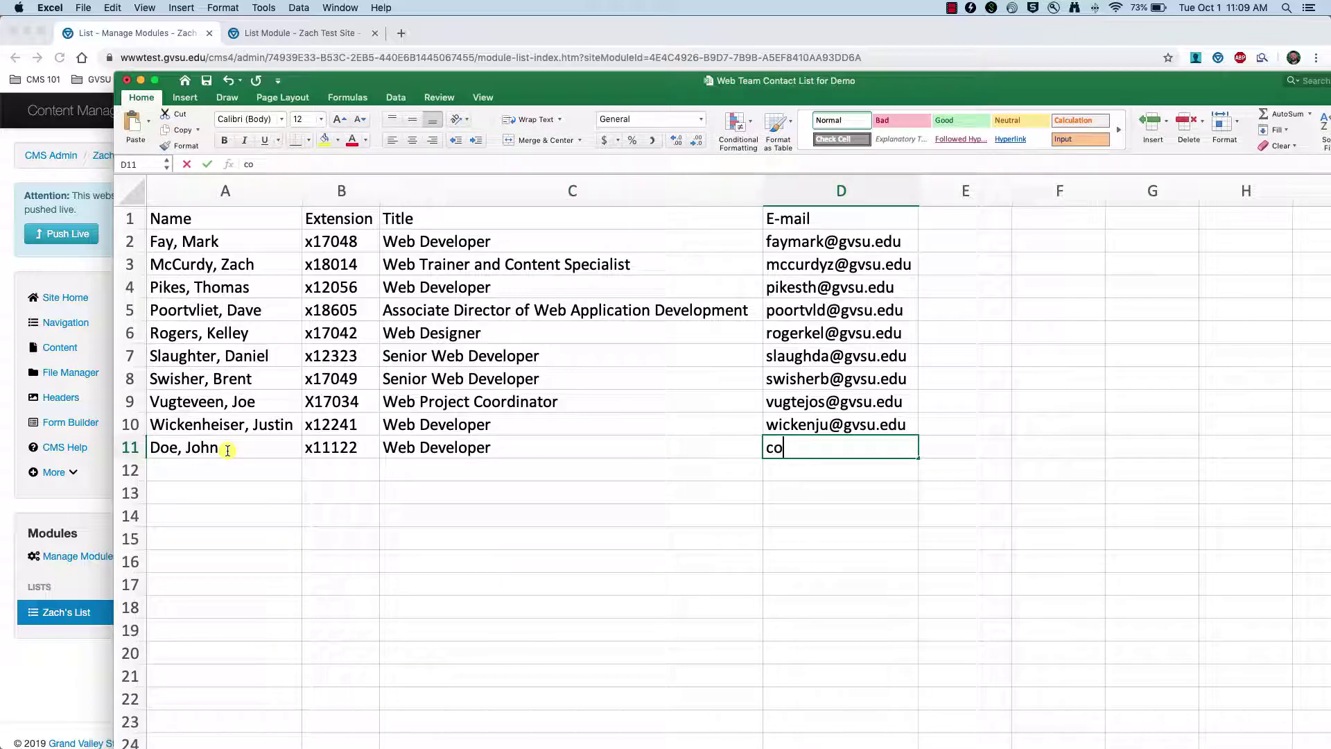
pyautogui.press('Tab')
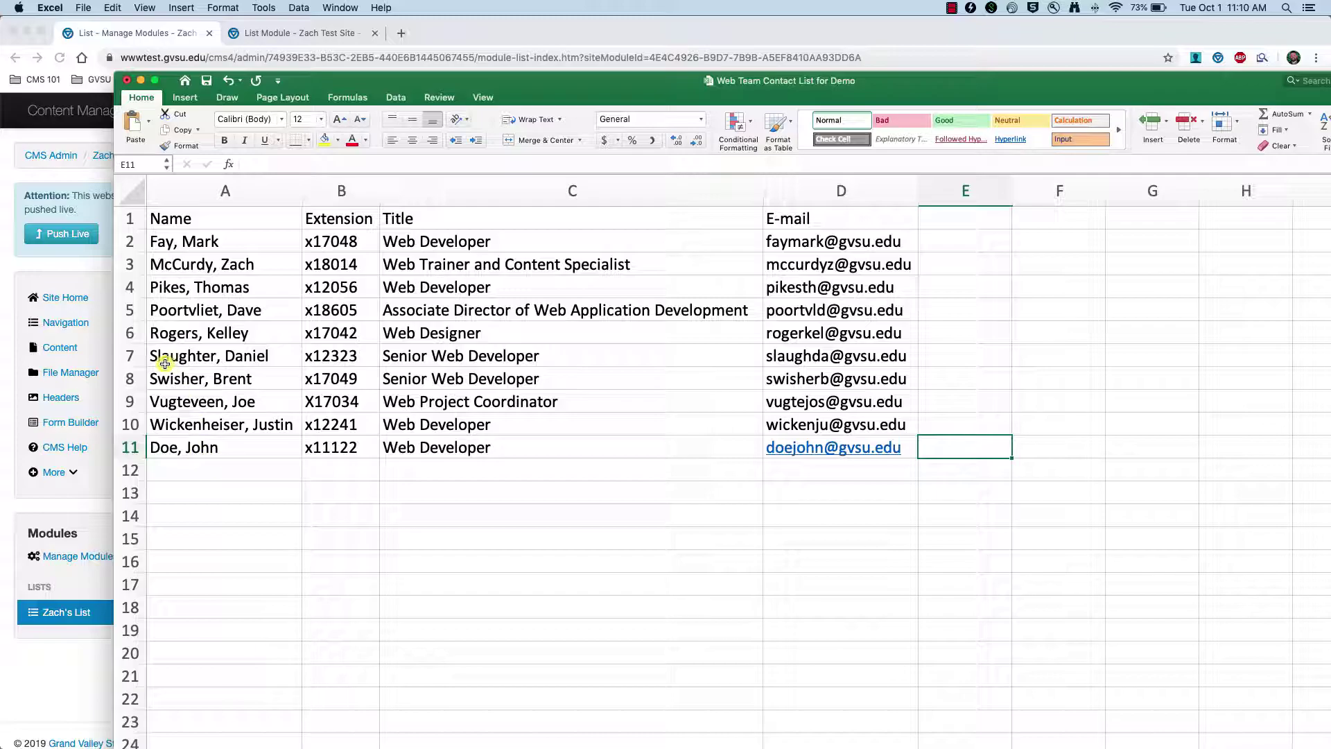
# - Delete the second contact's row (row 3) from the sheet
pyautogui.click(136, 264)
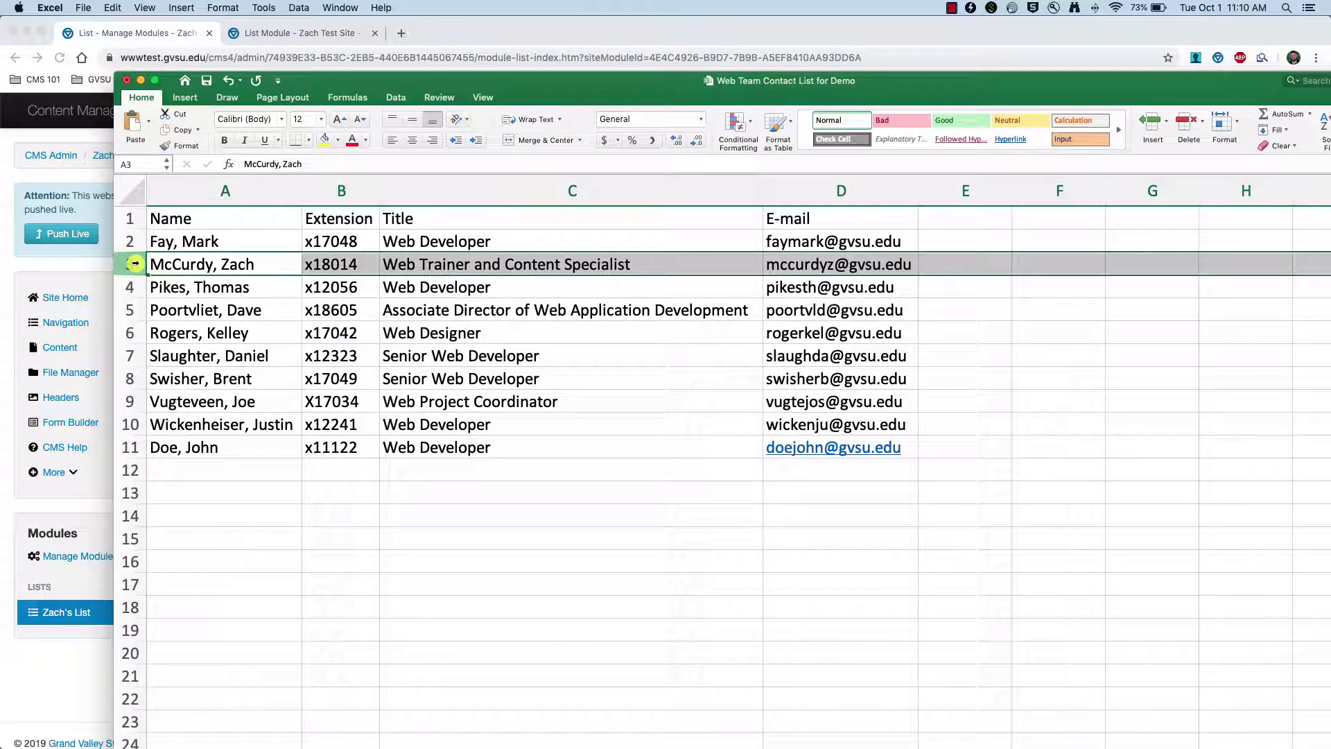
pyautogui.rightClick(135, 264)
pyautogui.click(161, 343)
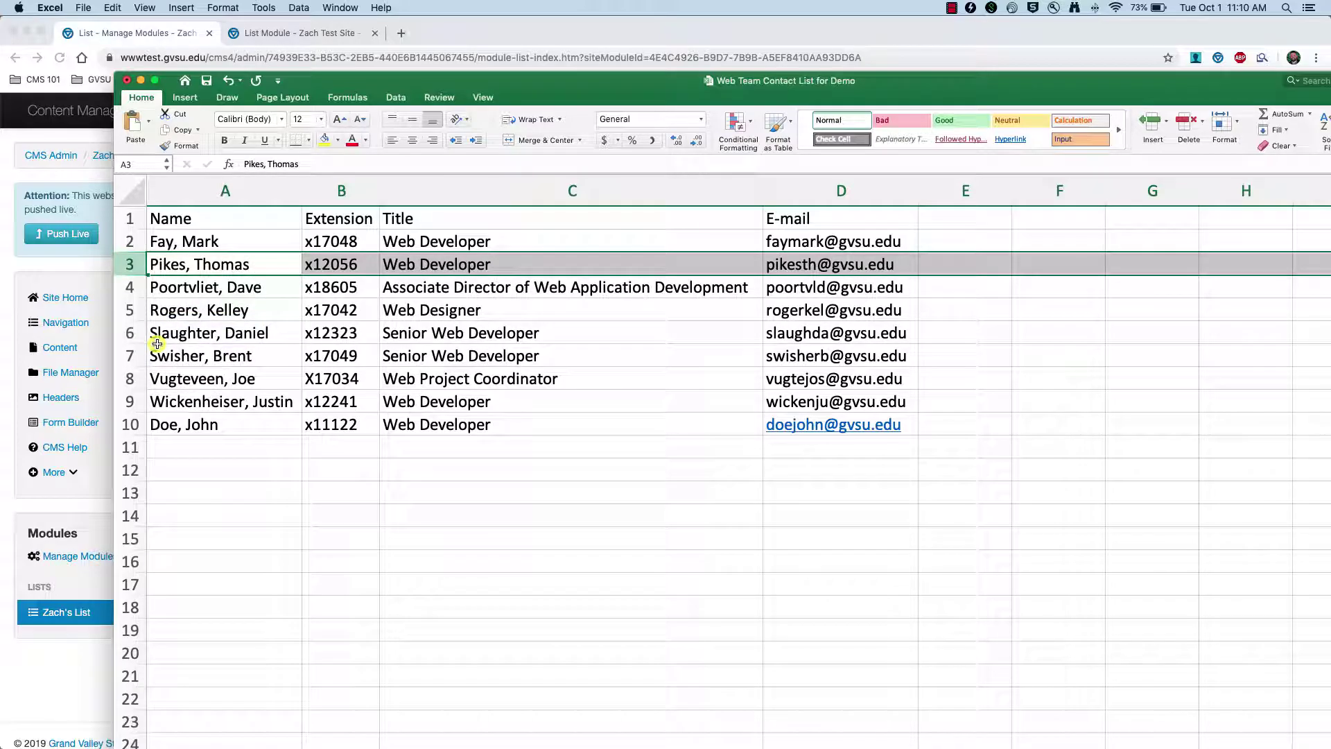
pyautogui.click(249, 450)
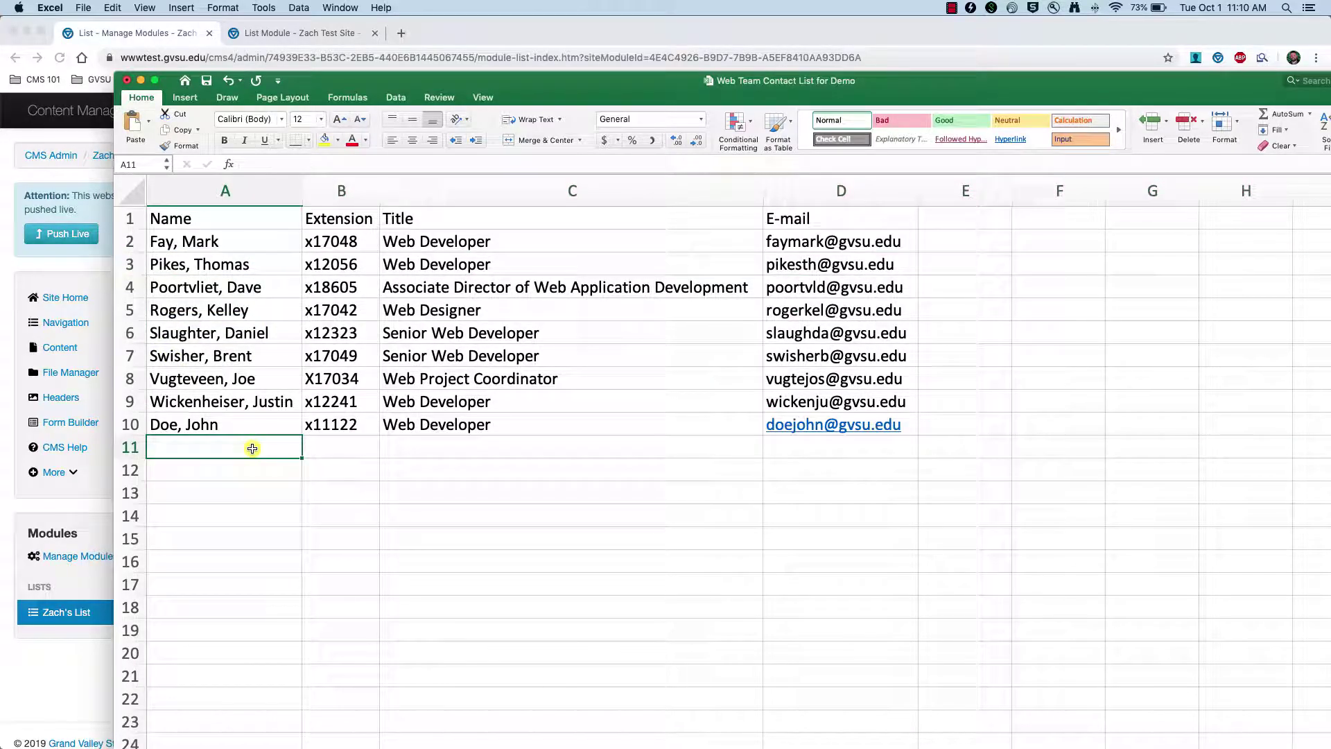
# - Move the spreadsheet aside and close the contact workbook
pyautogui.moveTo(339, 81); pyautogui.dragTo(897, 99)
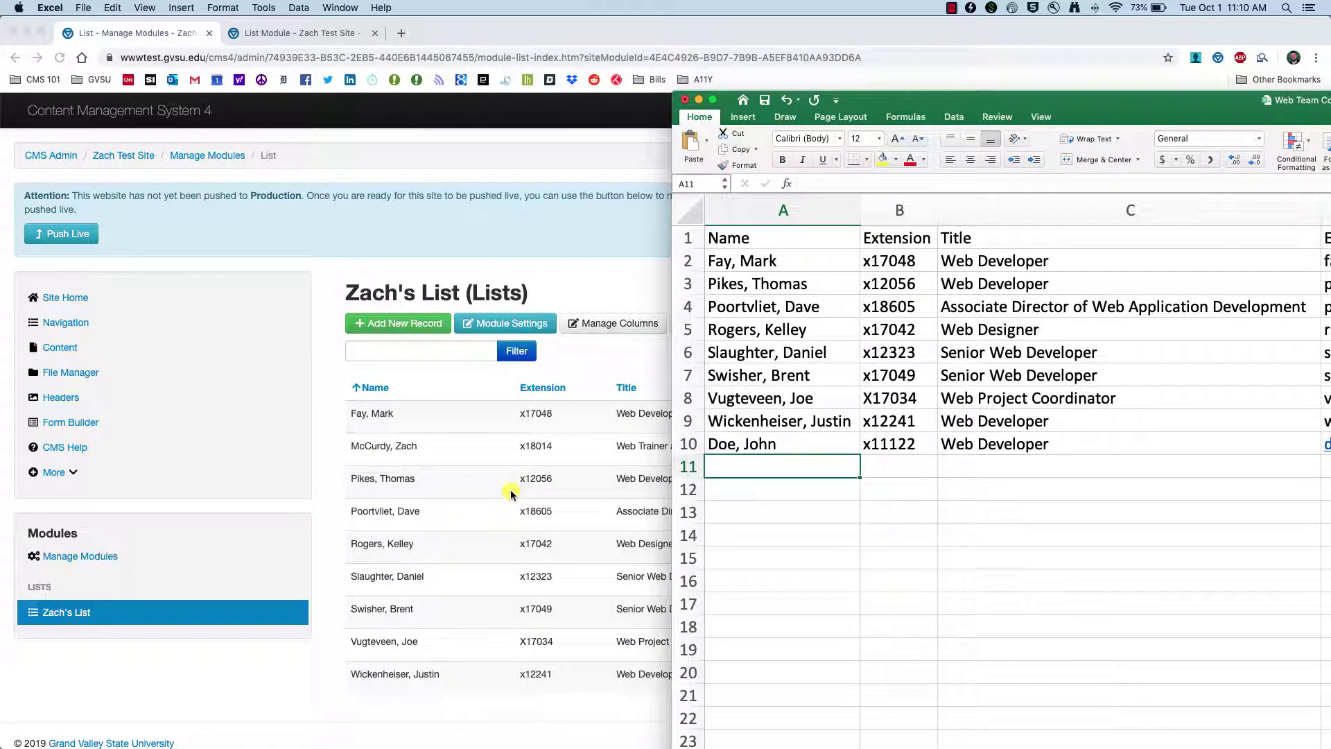
pyautogui.click(963, 485)
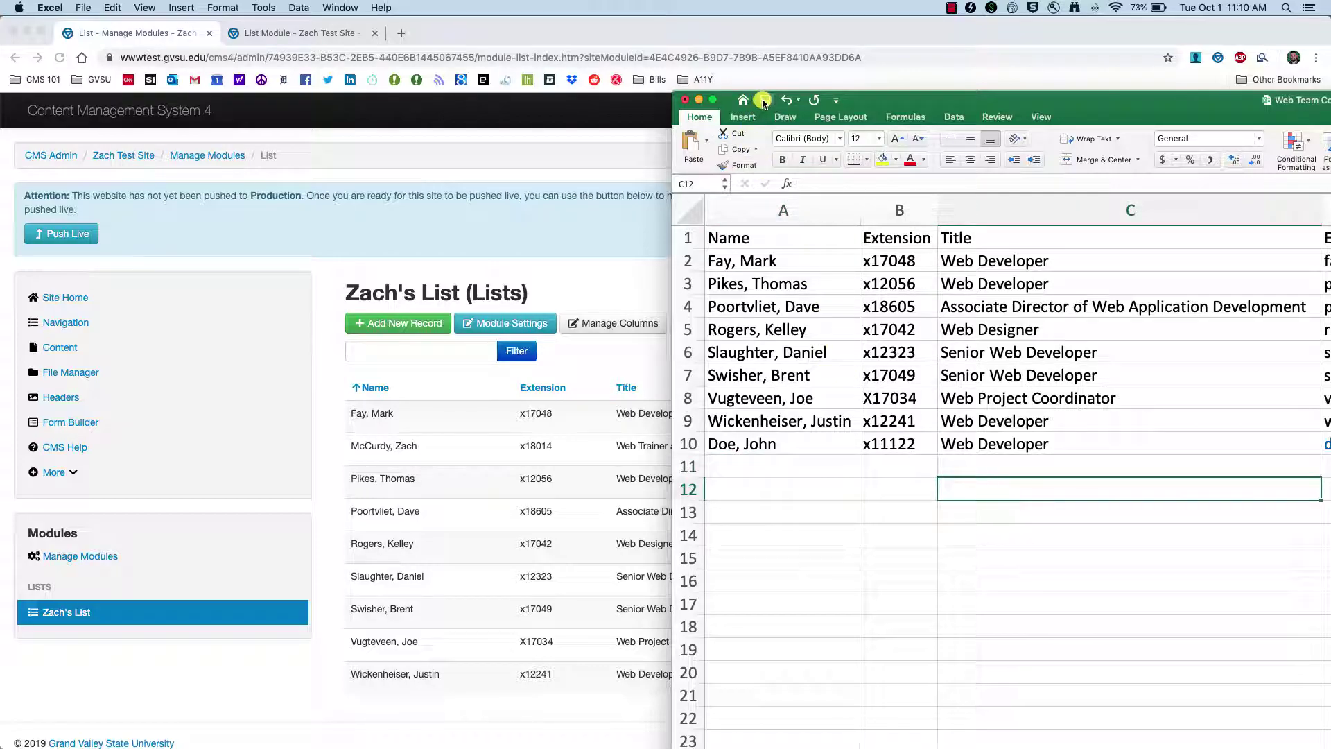
pyautogui.click(699, 100)
pyautogui.click(486, 265)
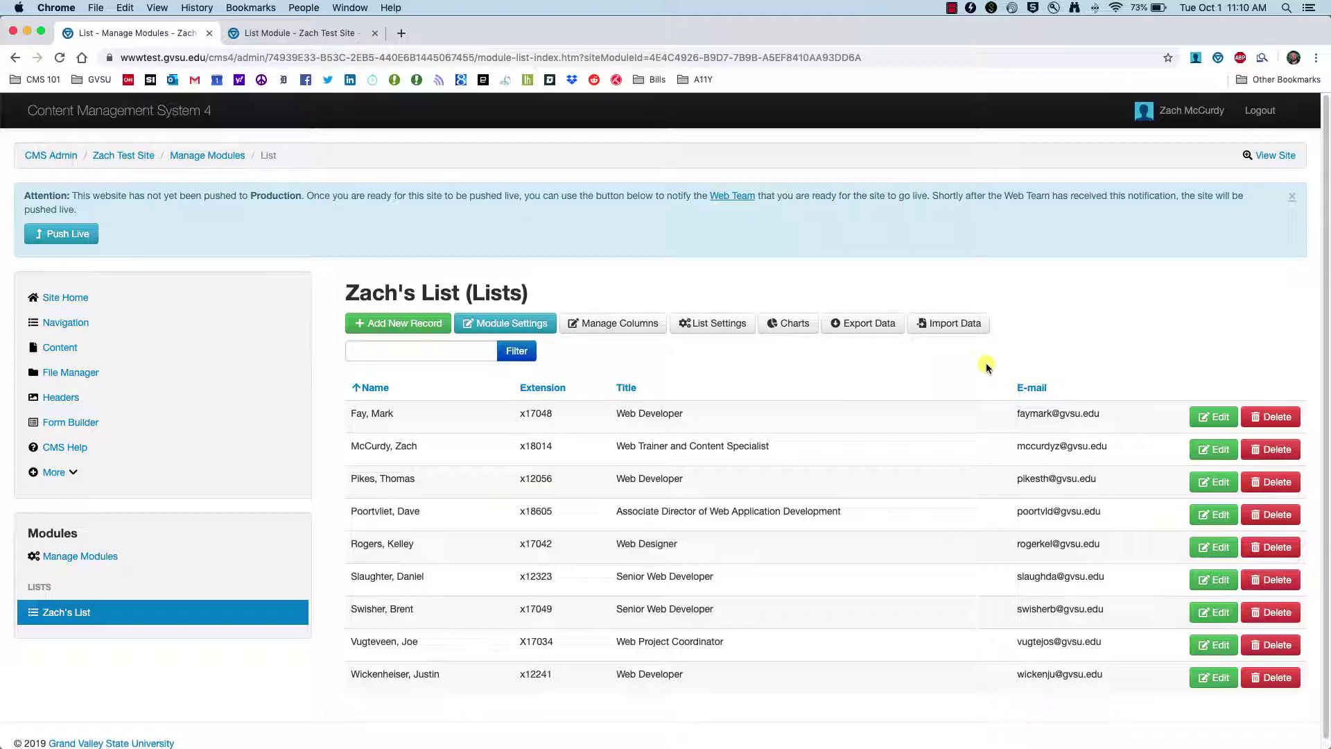
# - Upload Web Team Contact List for Demo.xlsx on the list's Import Data page
pyautogui.click(946, 326)
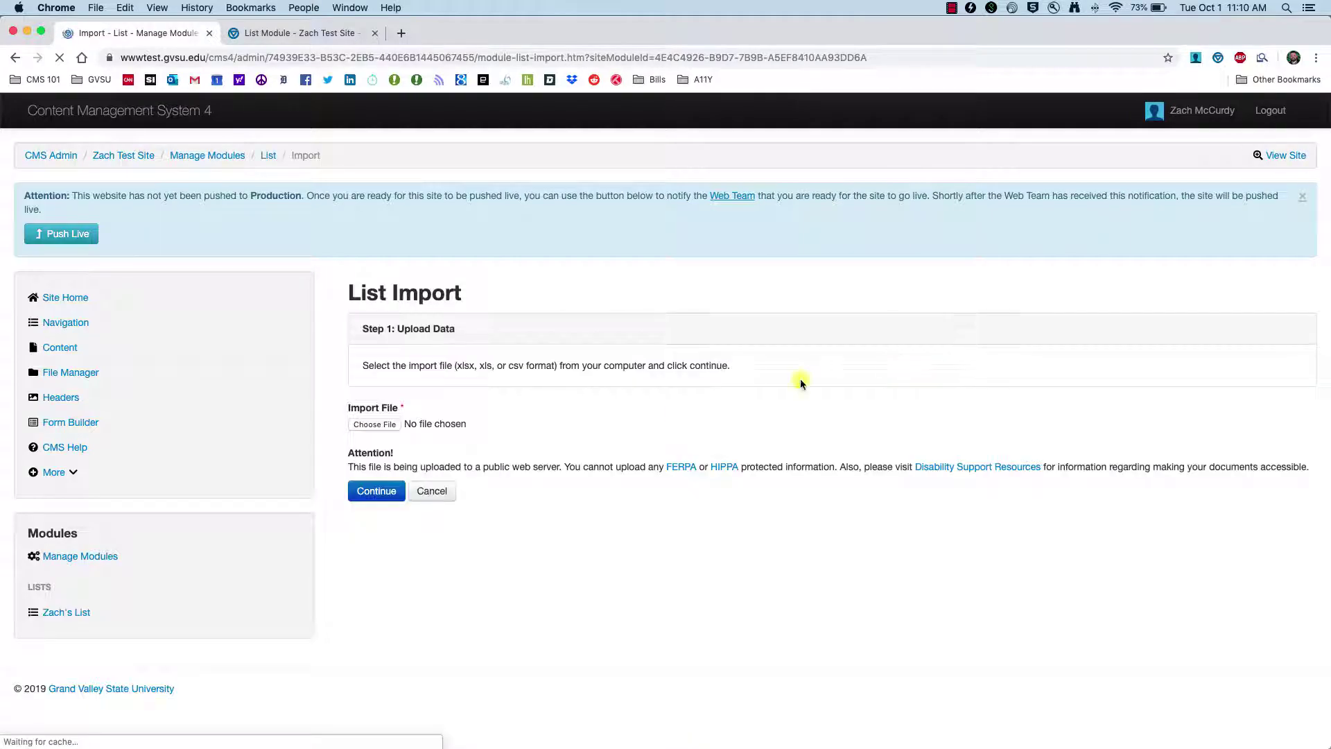
pyautogui.click(359, 424)
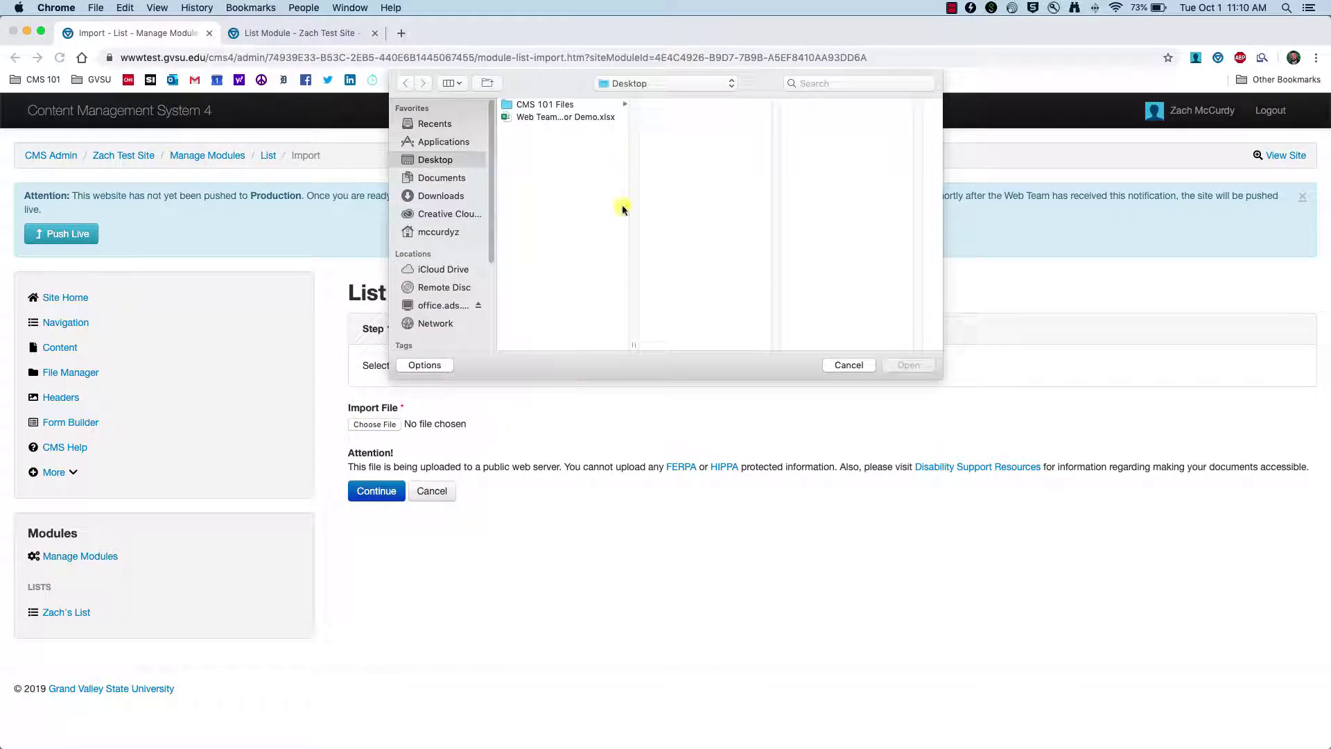
pyautogui.click(566, 118)
pyautogui.click(922, 366)
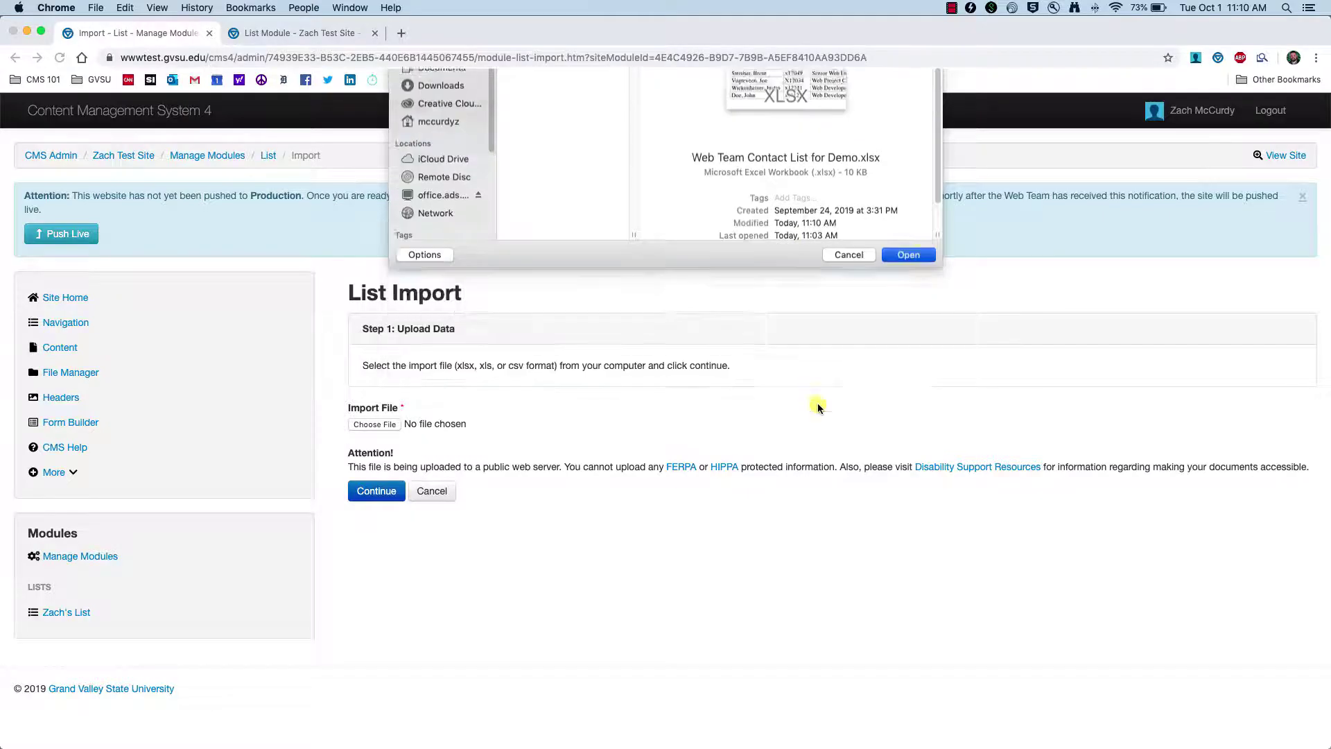
pyautogui.click(376, 493)
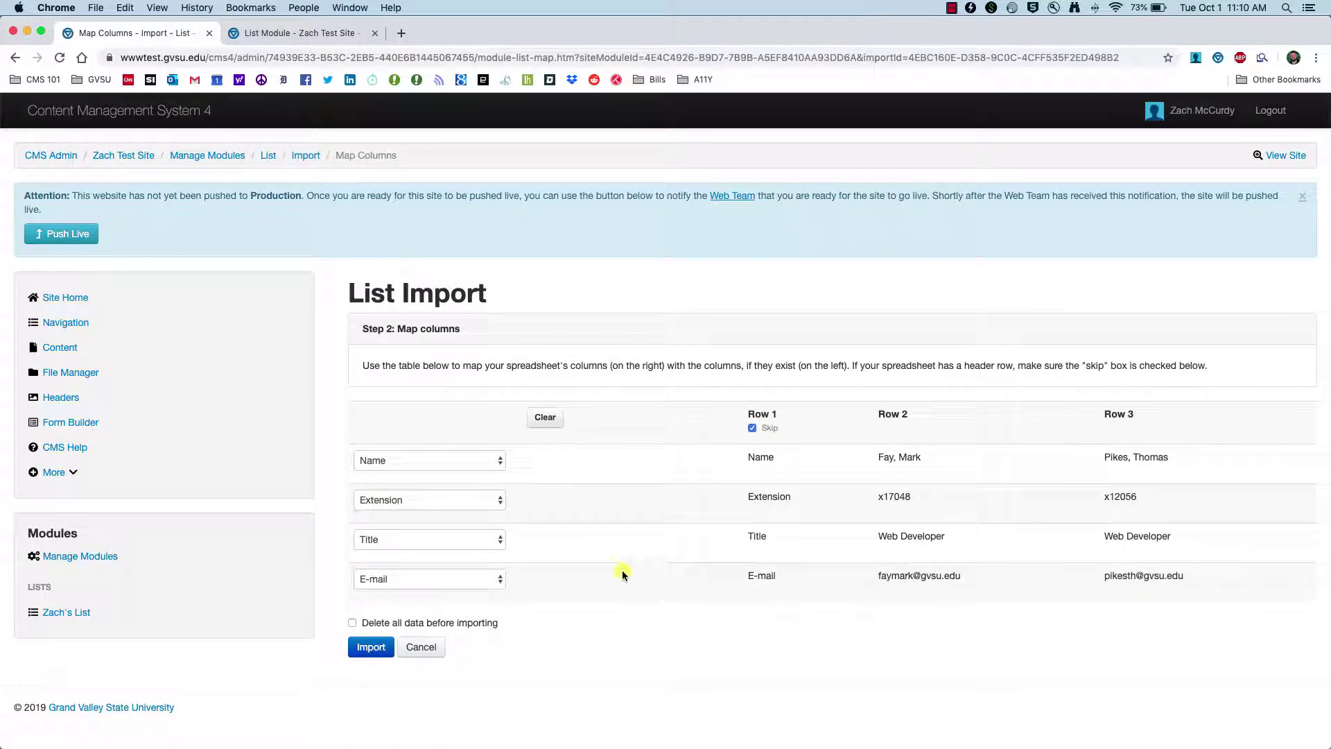
# - Tick 'Delete all data before importing' and run the import
pyautogui.click(354, 623)
pyautogui.click(366, 647)
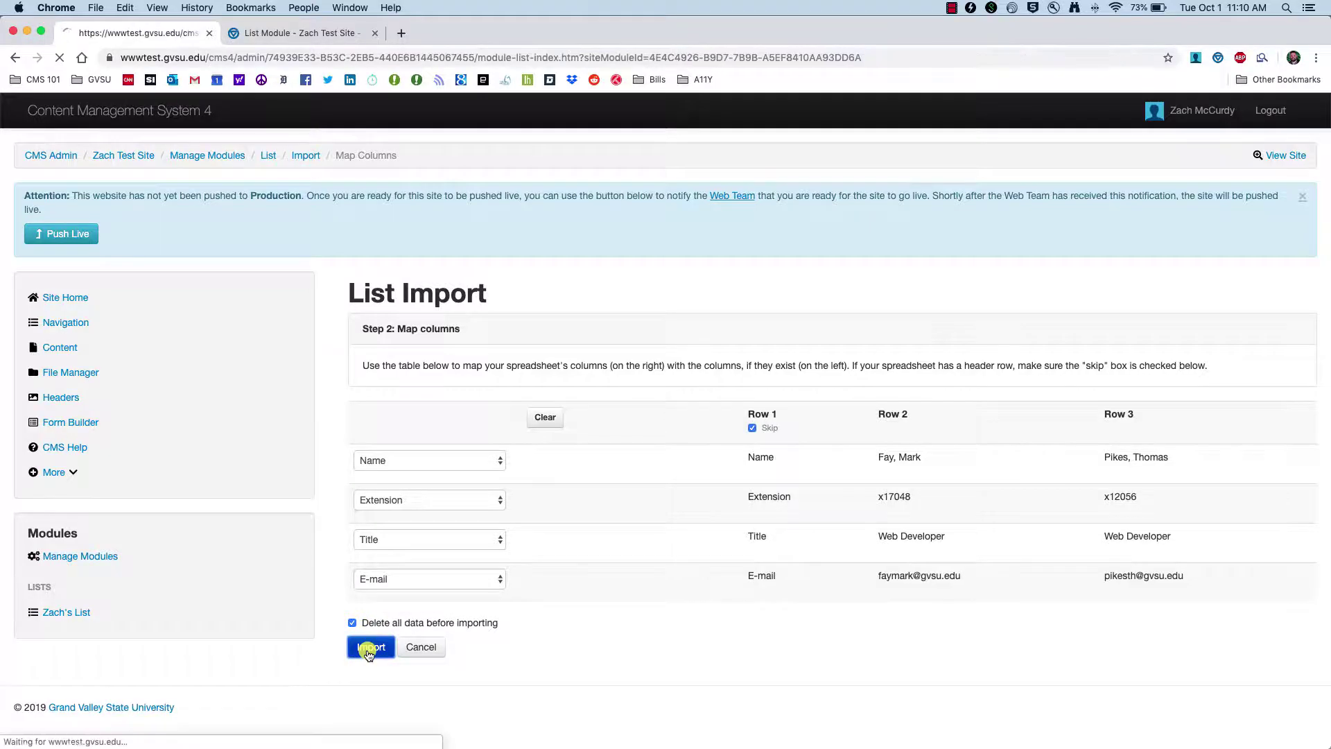
pyautogui.scroll(-2, 499, 617)
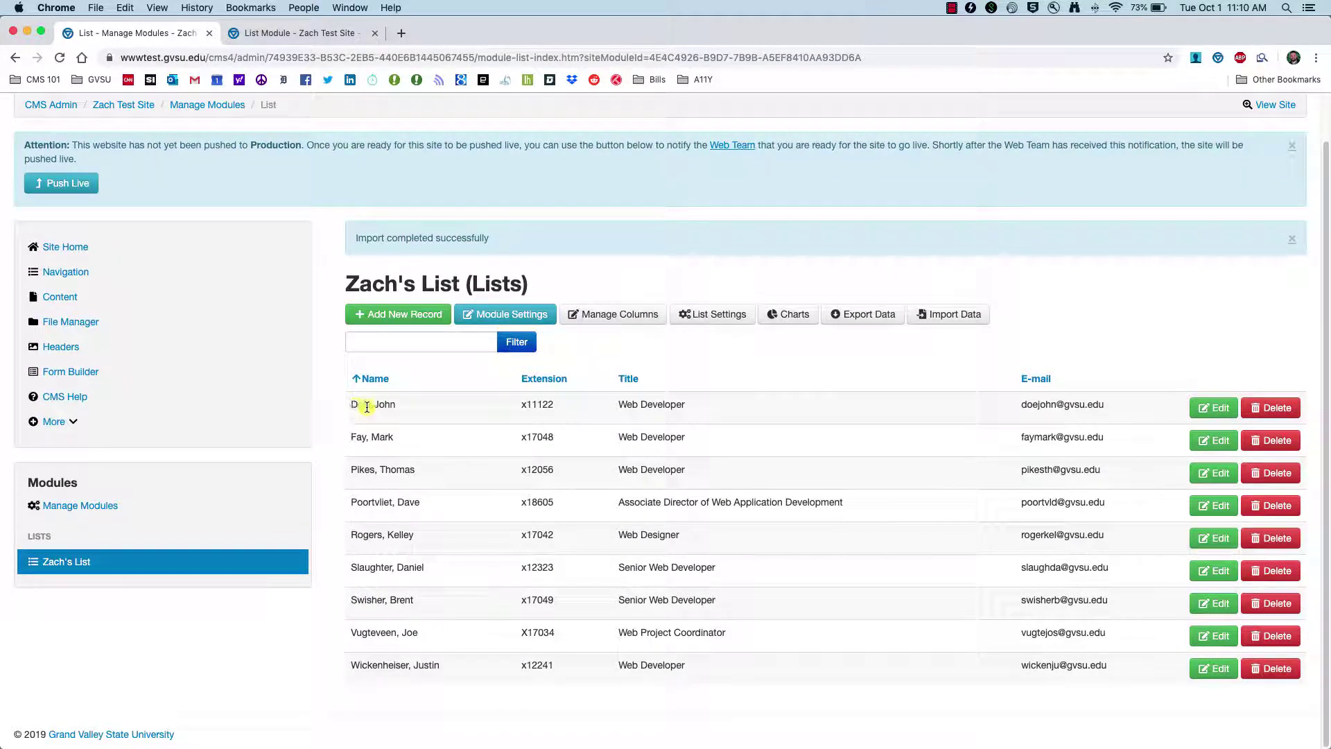
pyautogui.click(314, 41)
pyautogui.click(60, 57)
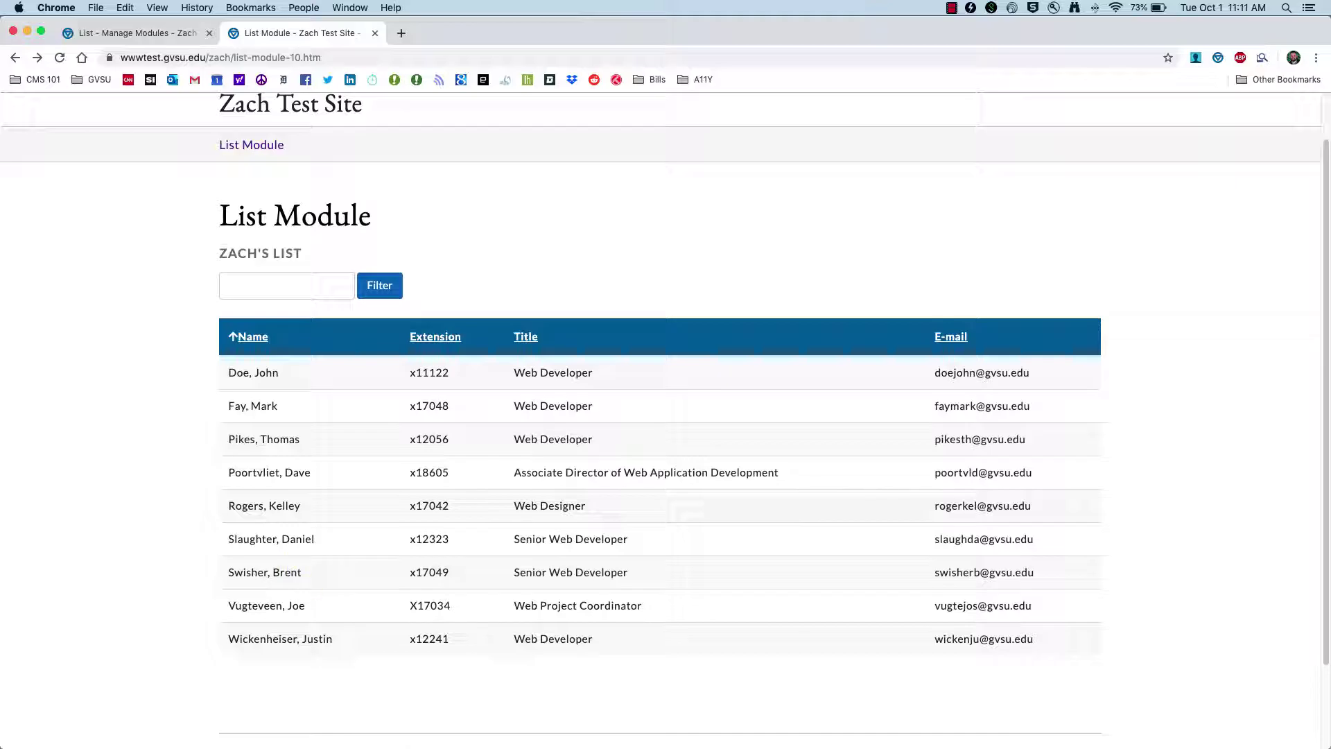
pyautogui.press('super+Tab')
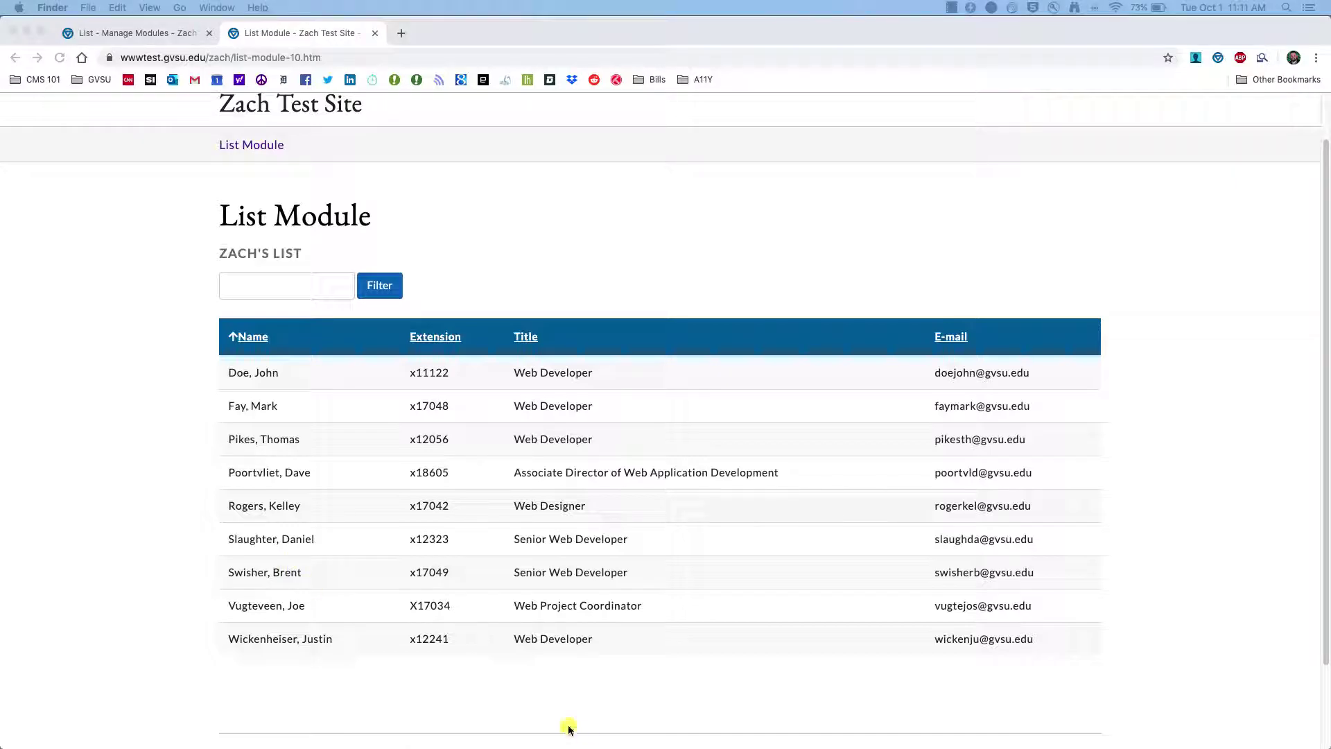
pyautogui.press('super+Tab')
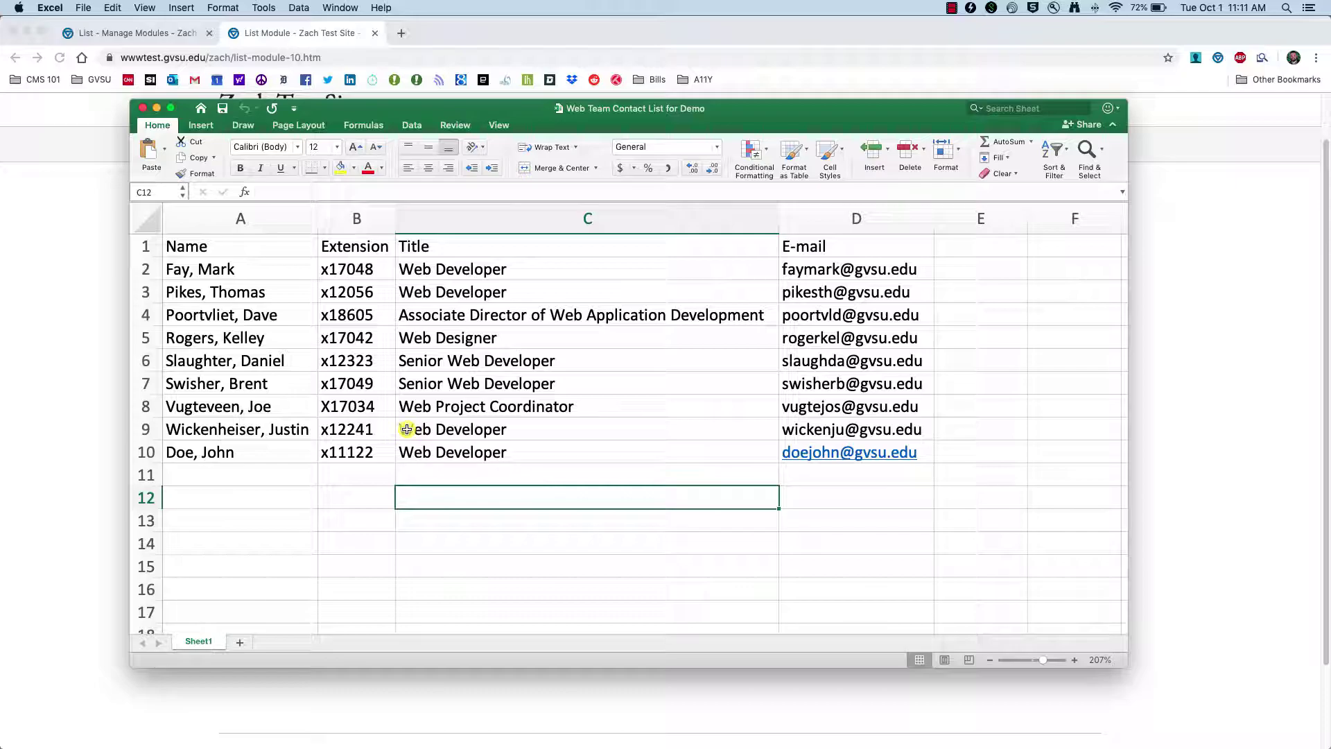
pyautogui.click(61, 269)
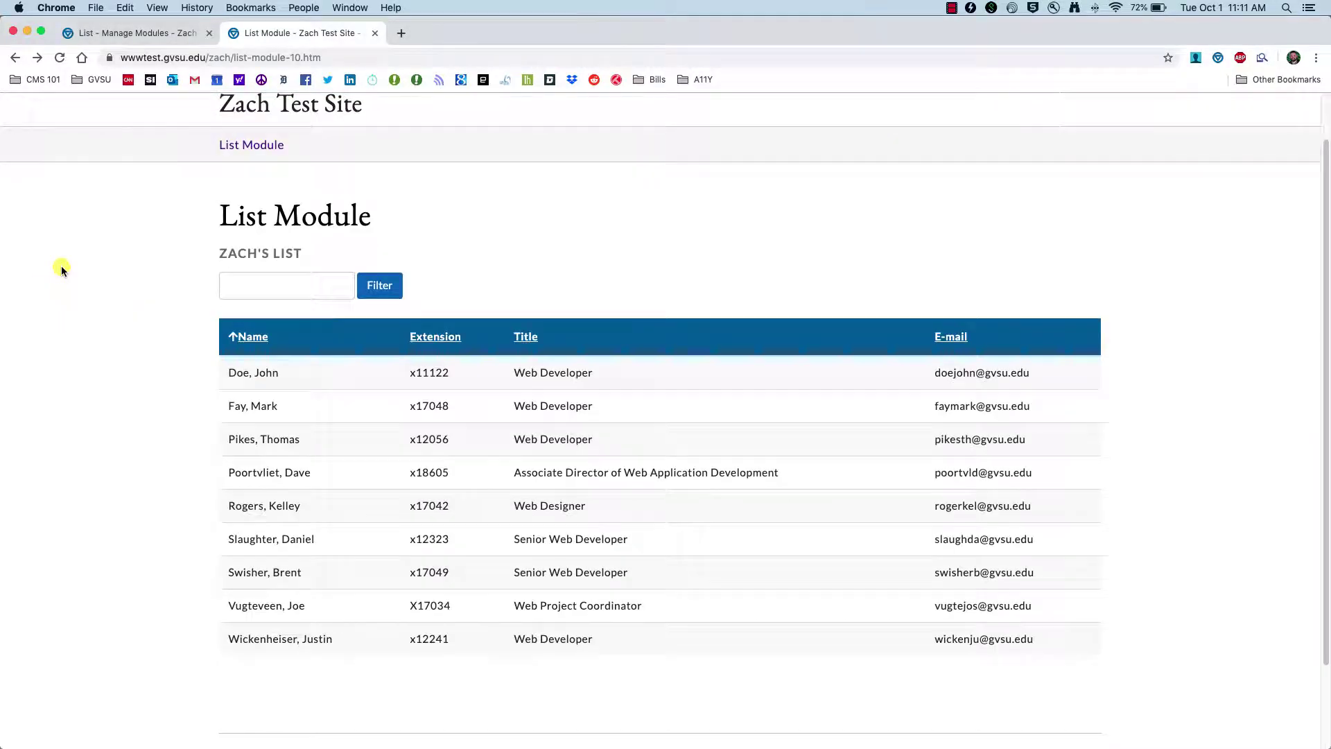
pyautogui.click(118, 42)
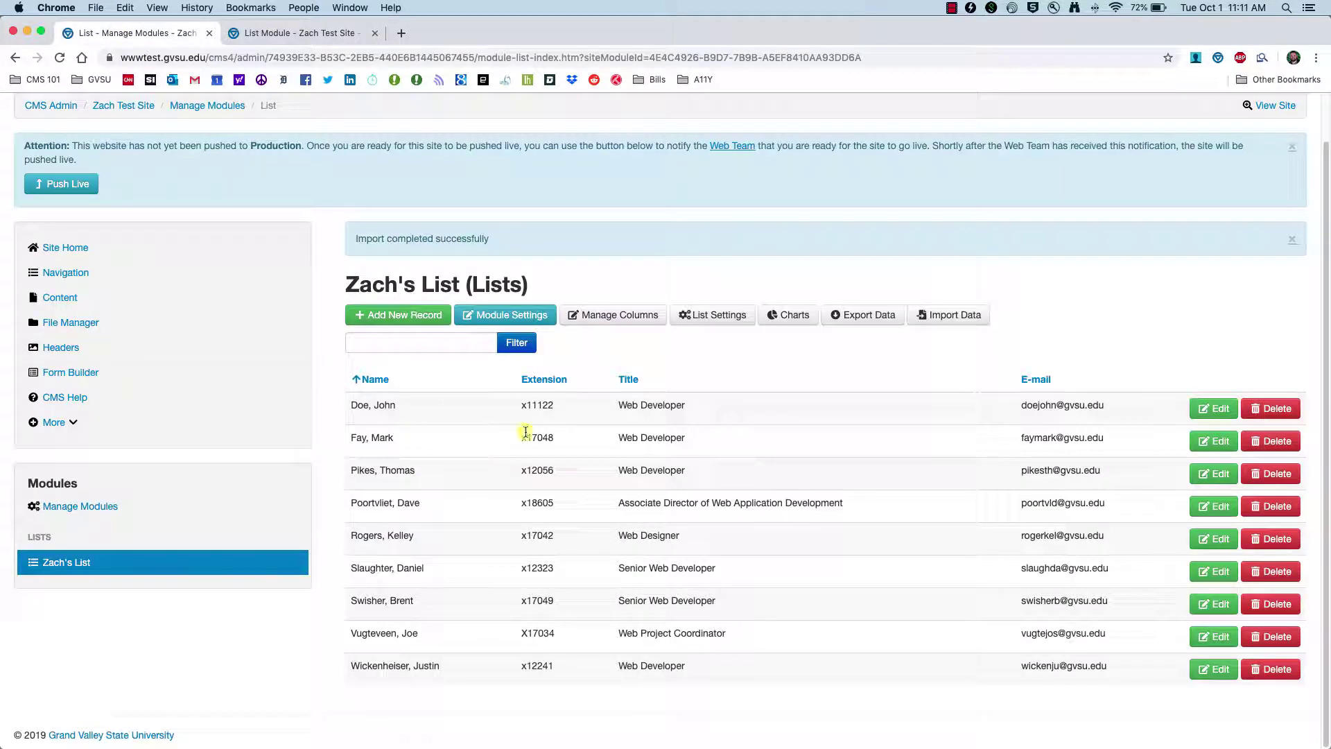